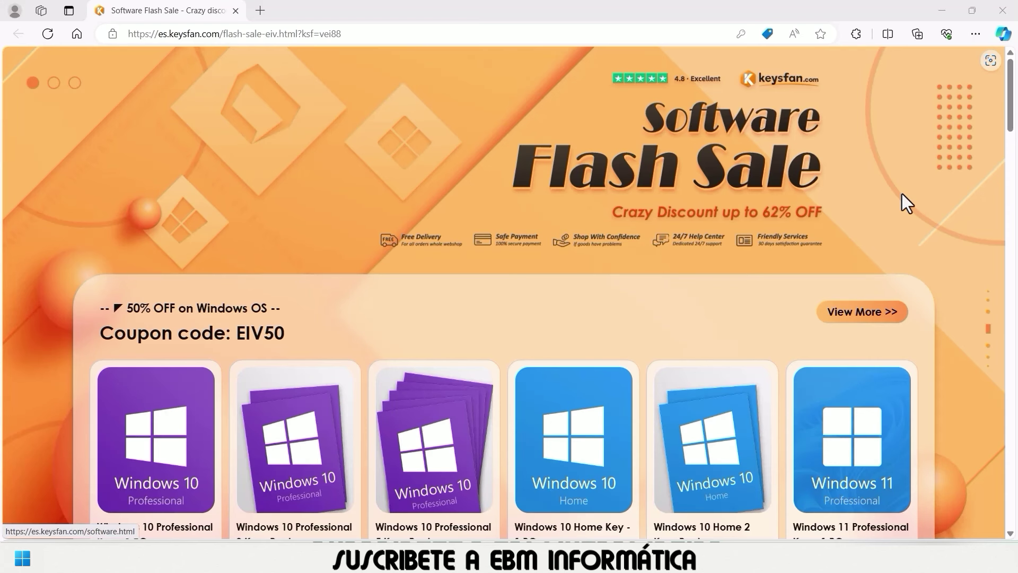
scroll(902, 194, down, 1)
scroll(902, 194, down, 1)
scroll(902, 194, down, 2)
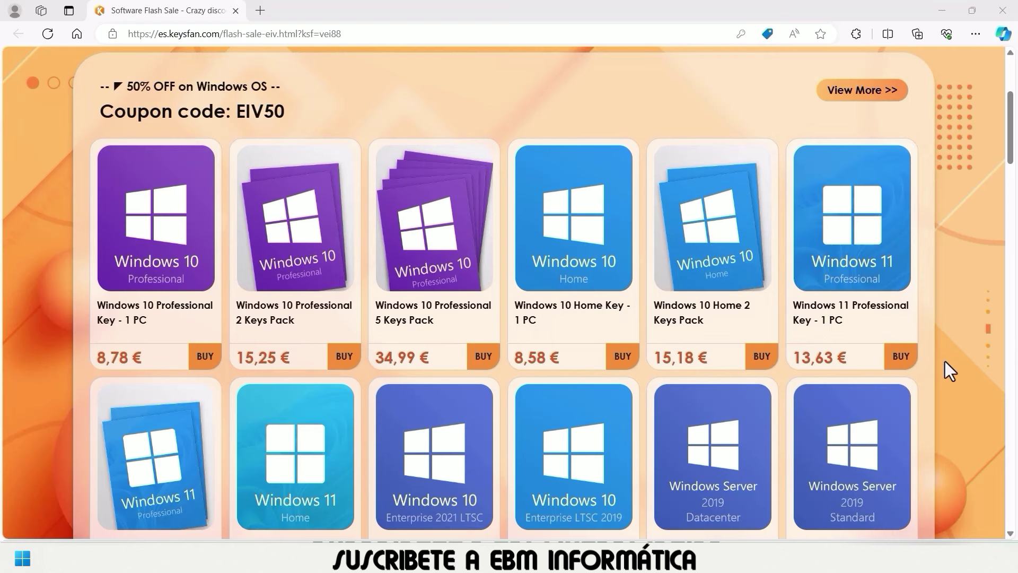
scroll(945, 362, down, 1)
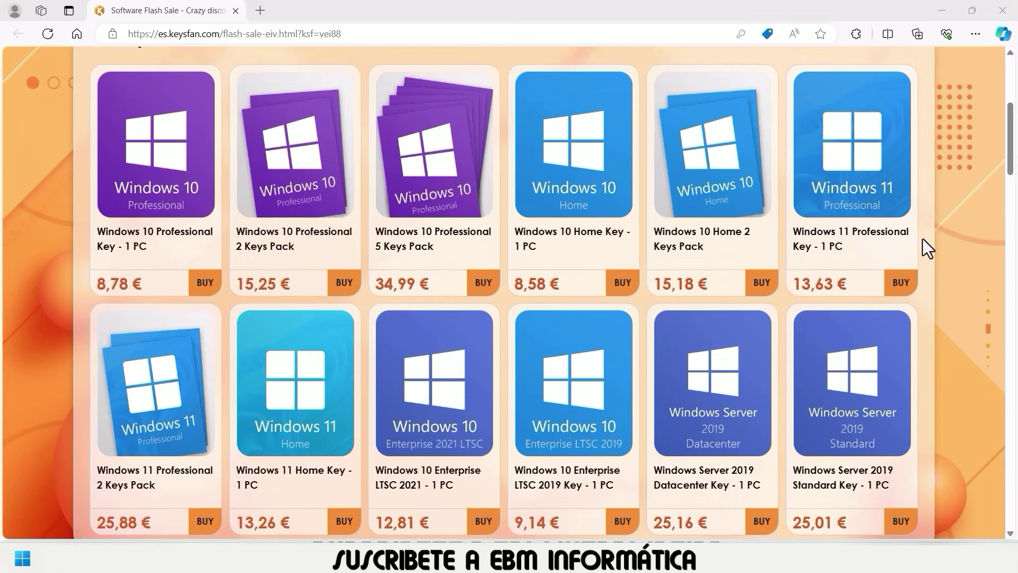
scroll(923, 238, down, 3)
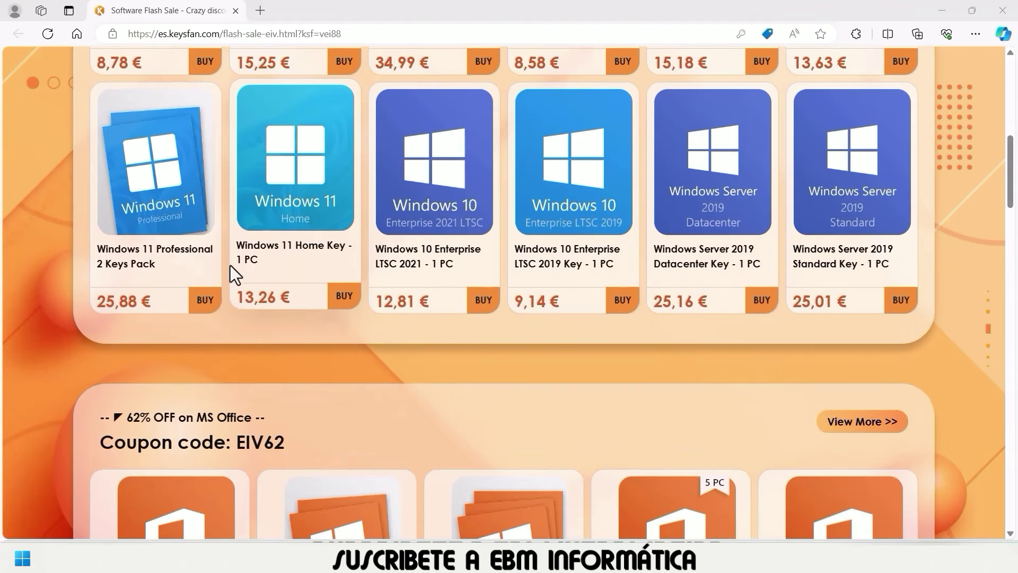
scroll(231, 267, down, 2)
scroll(230, 271, down, 3)
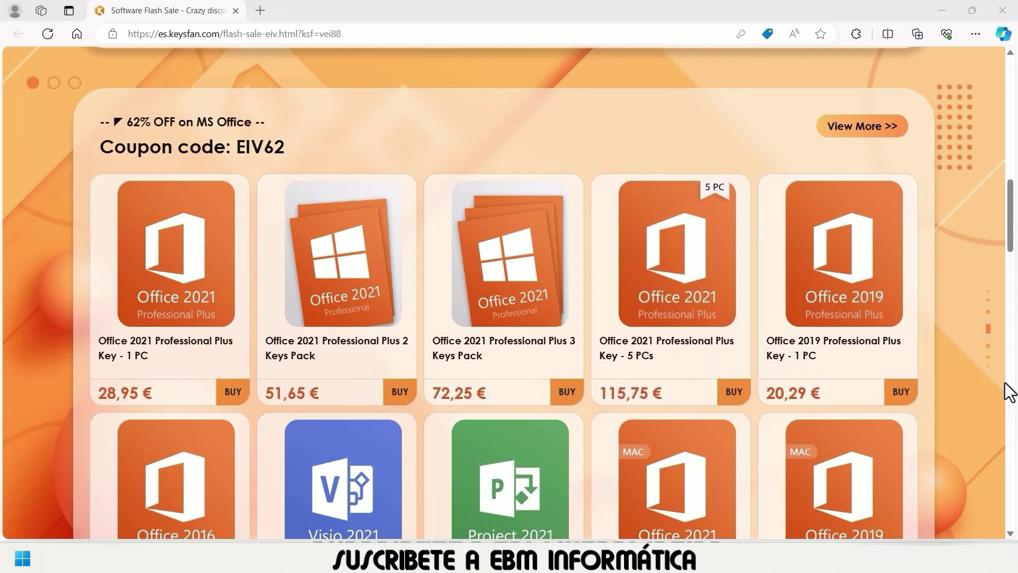
scroll(1010, 393, down, 3)
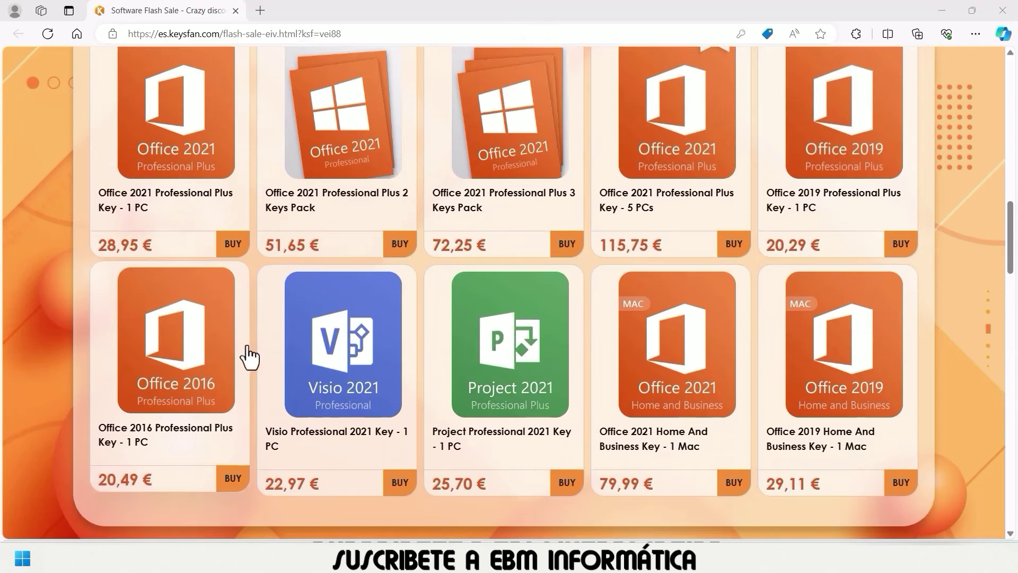
scroll(734, 365, down, 4)
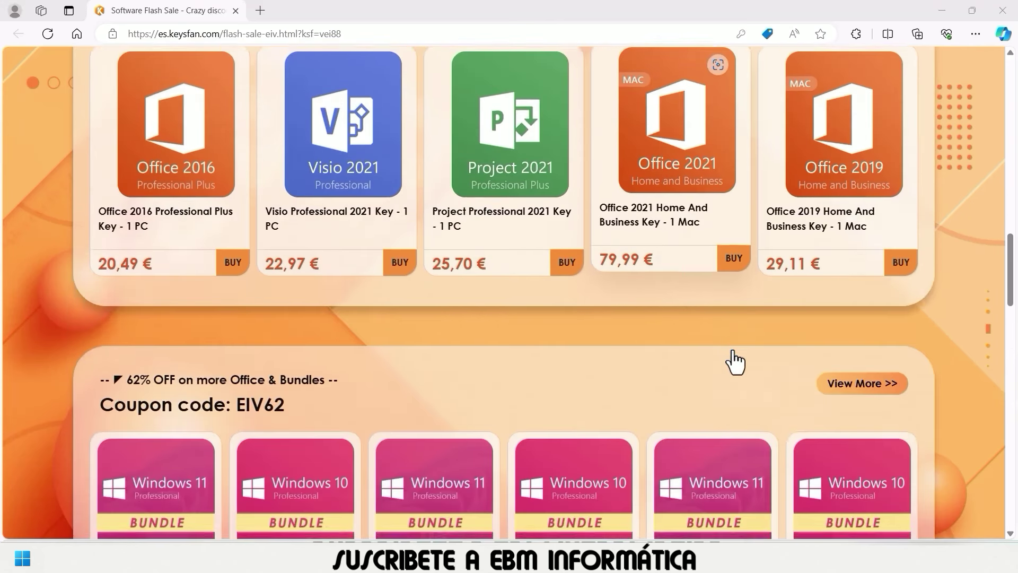
scroll(737, 362, down, 4)
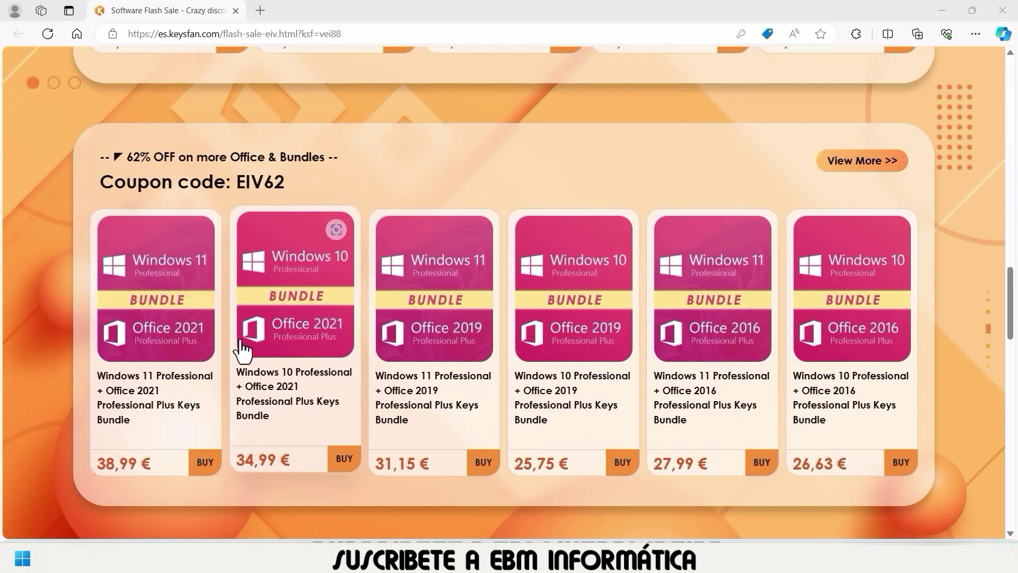
mouse_move(713, 342)
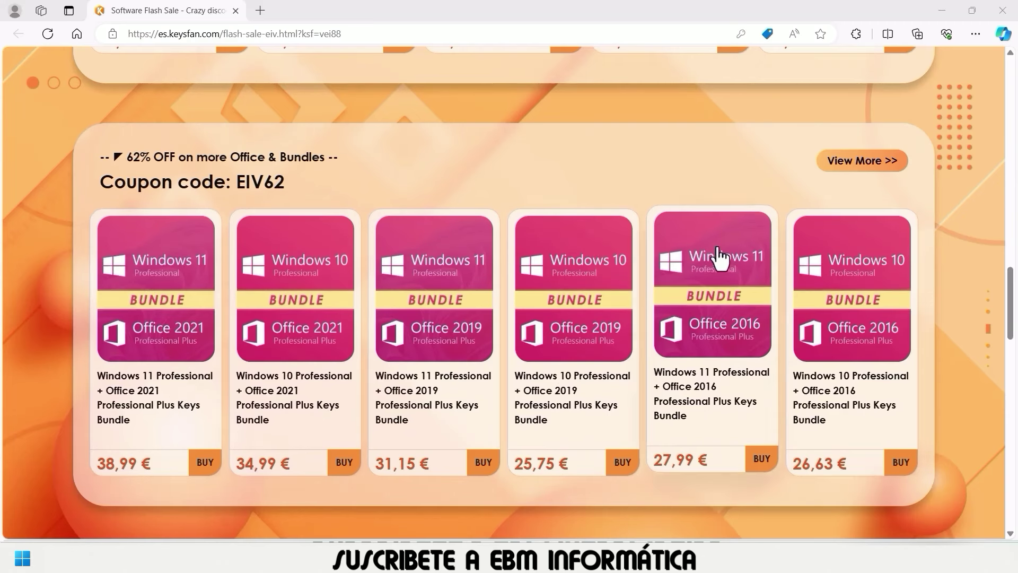
scroll(594, 287, up, 2)
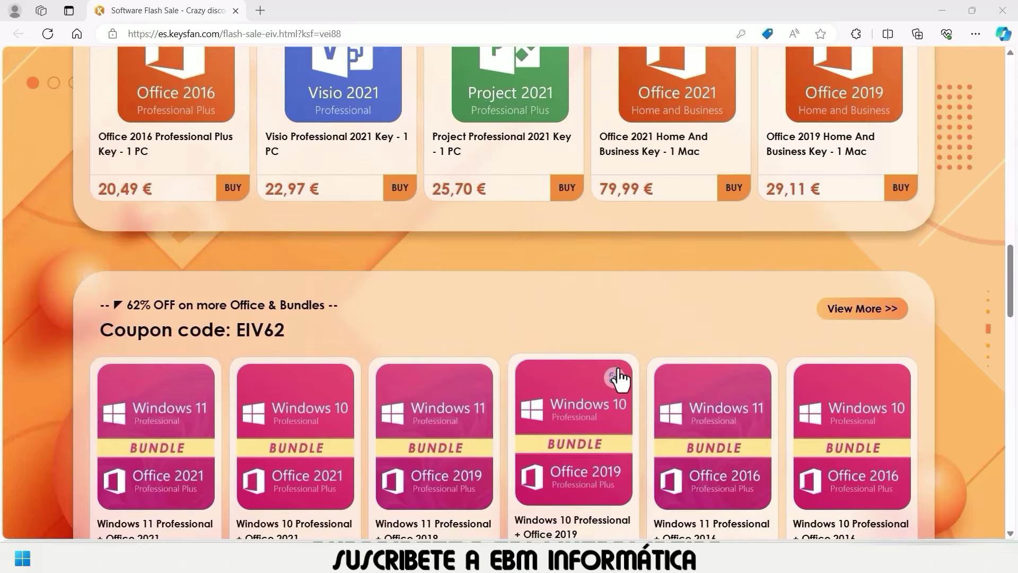
scroll(614, 375, up, 4)
scroll(619, 379, up, 6)
scroll(619, 378, up, 3)
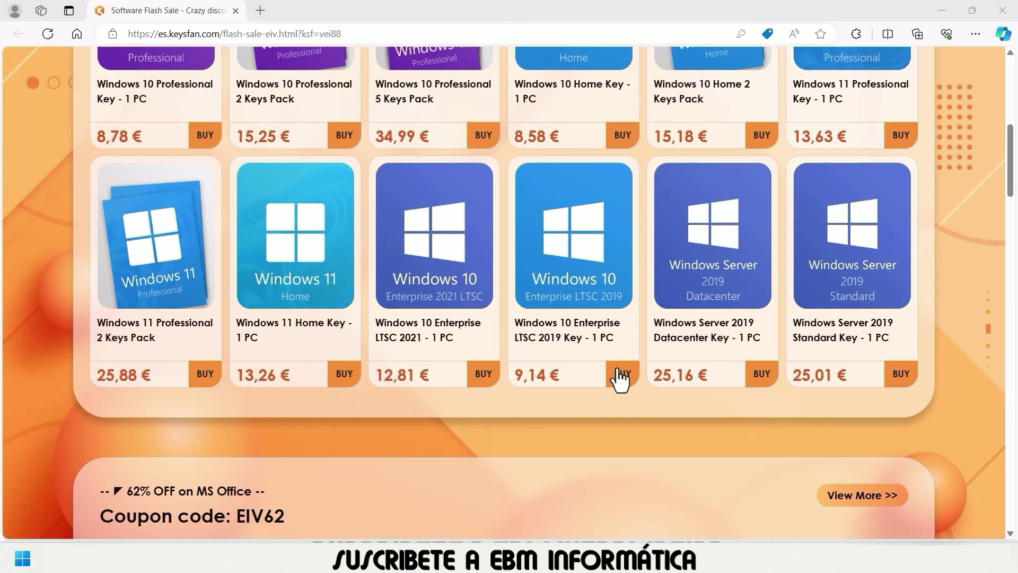
scroll(620, 378, up, 7)
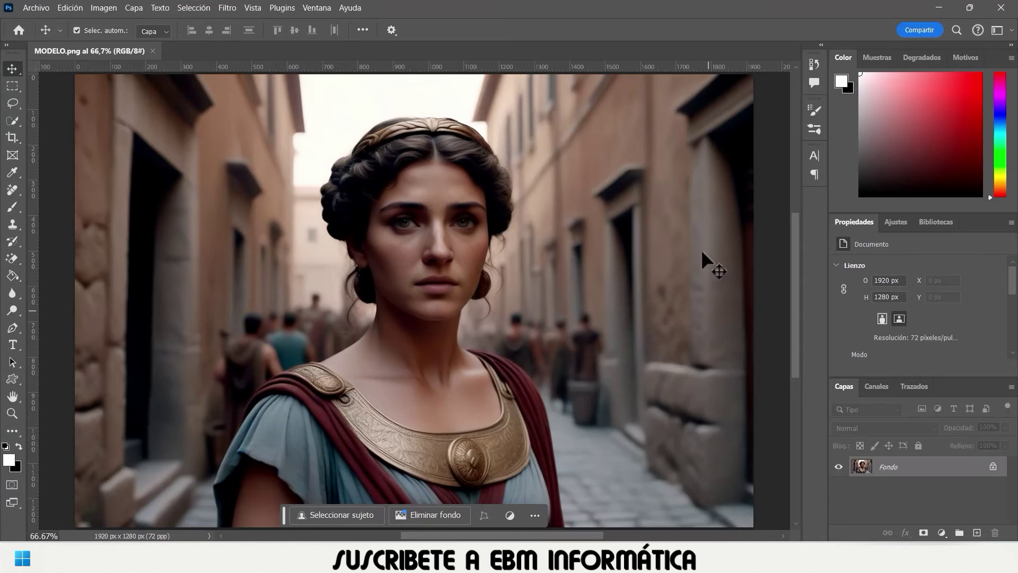
Resize the image to 150 ppi (4000 × 2667 px) with Conservar detalles 2.0 resampling.
click(106, 5)
click(150, 102)
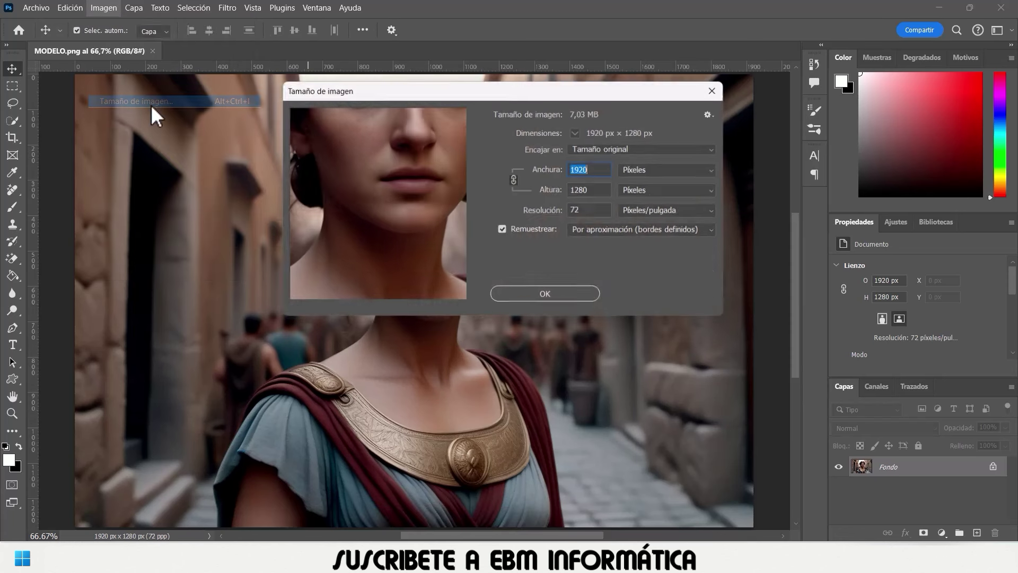
drag(588, 210, 567, 212)
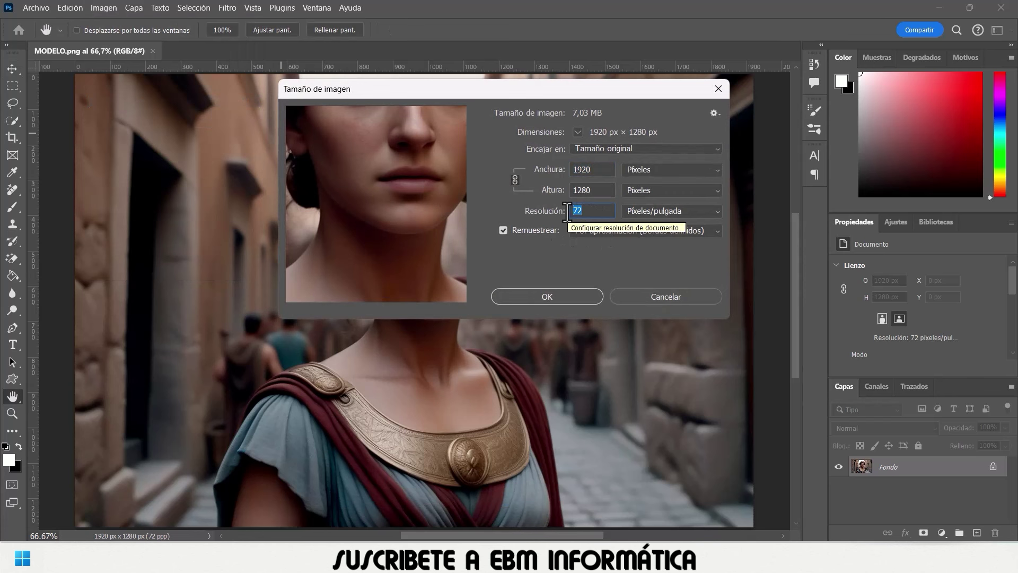
text(1)
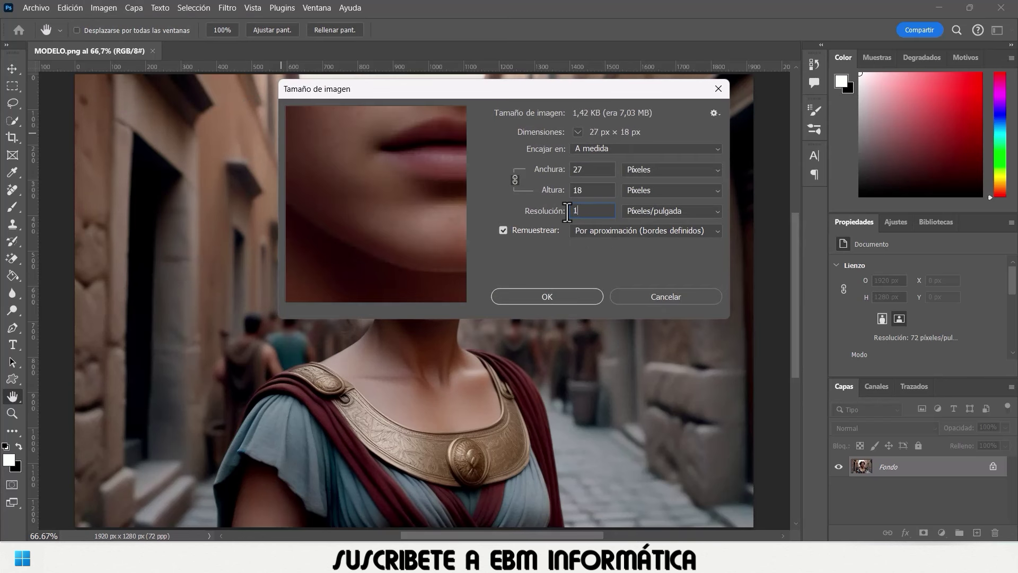
text(50)
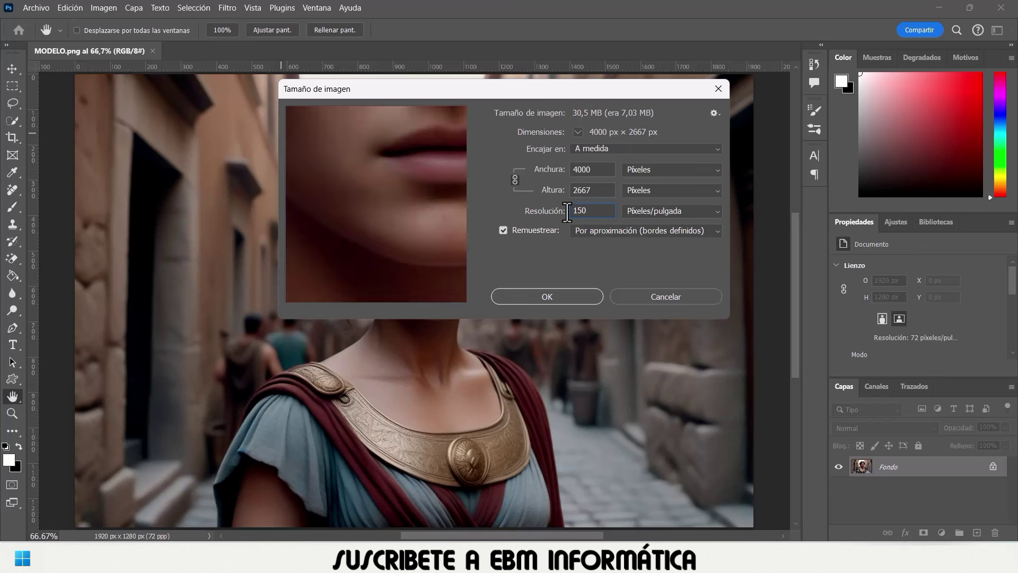
click(717, 233)
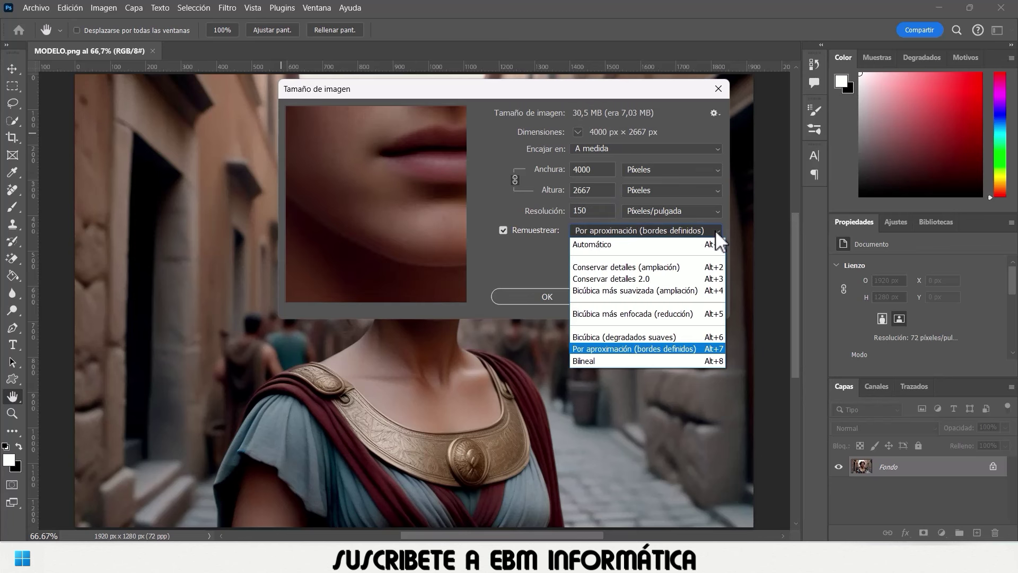
click(669, 280)
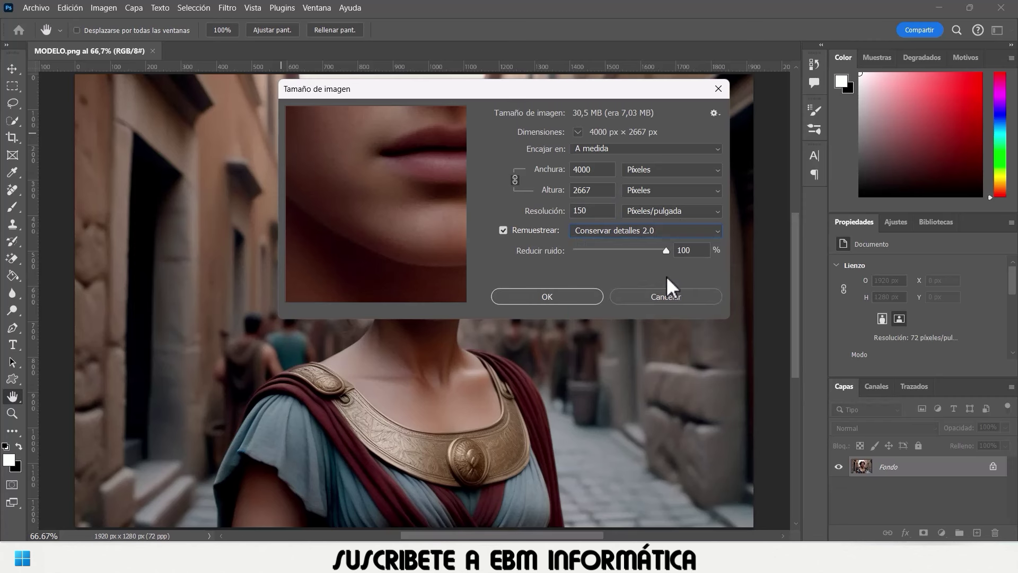
click(568, 298)
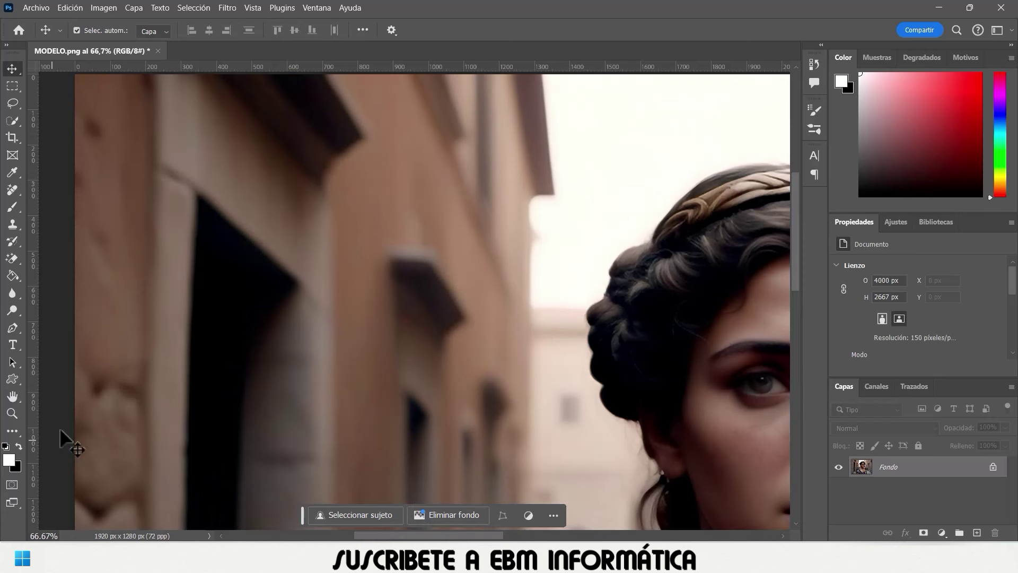
Fit the image on screen, unlock Fondo and add a Blanco y negro adjustment layer.
double_click(12, 396)
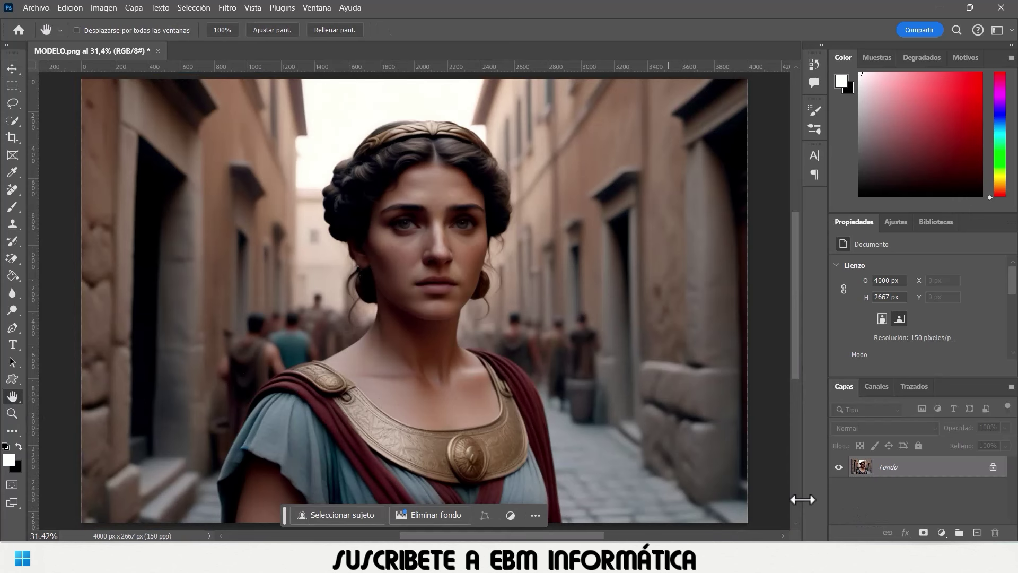
click(993, 467)
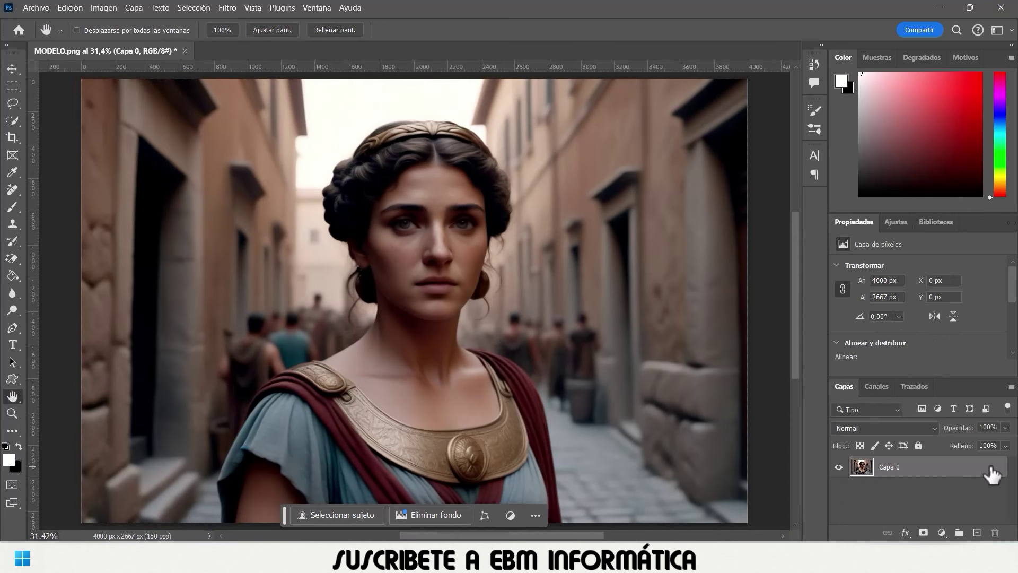
click(938, 537)
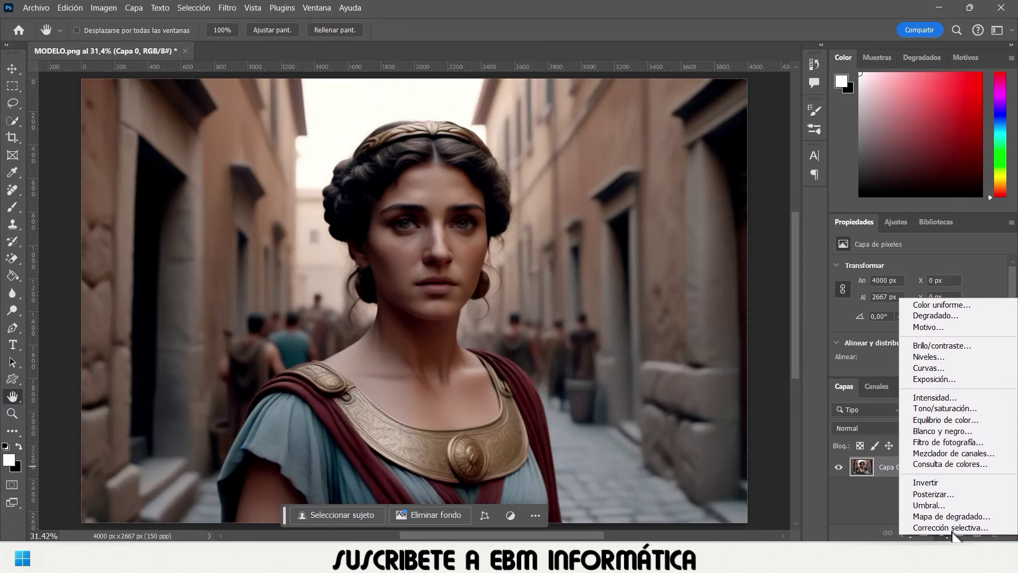
click(957, 432)
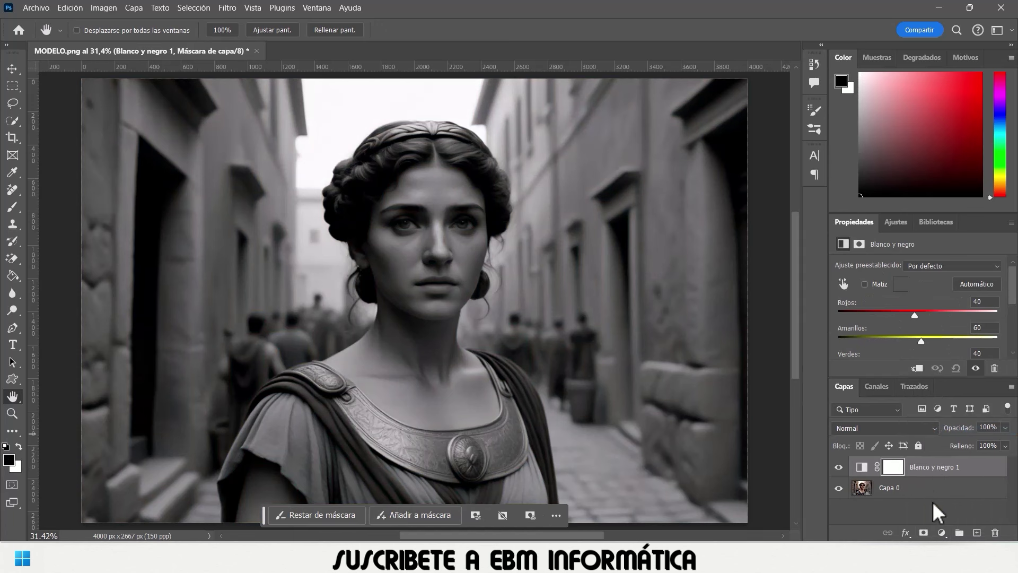
Combine Capa 0 and Blanco y negro 1 into a smart object, then add an empty Capa 1 above.
click(928, 491)
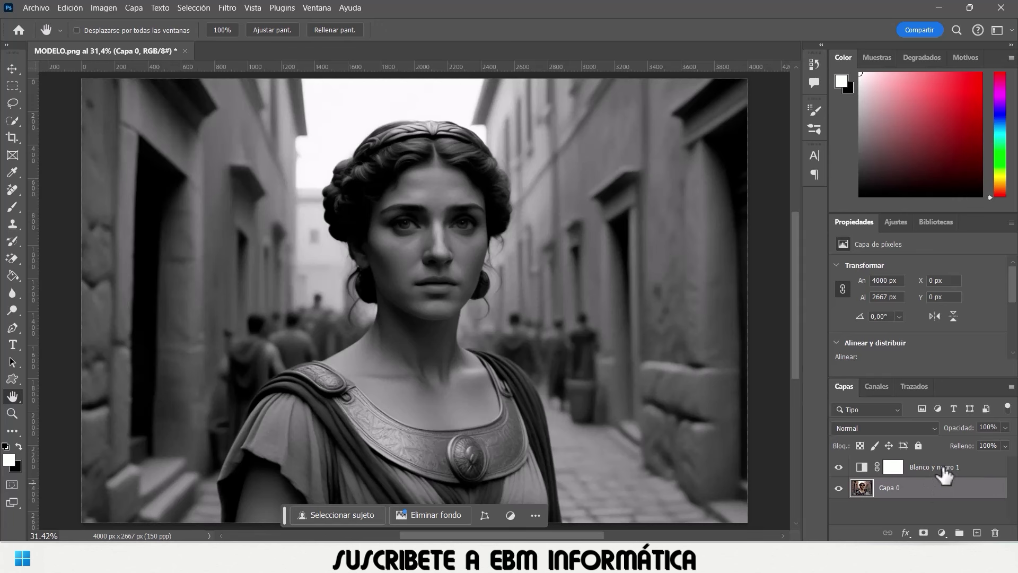
shift+click(944, 471)
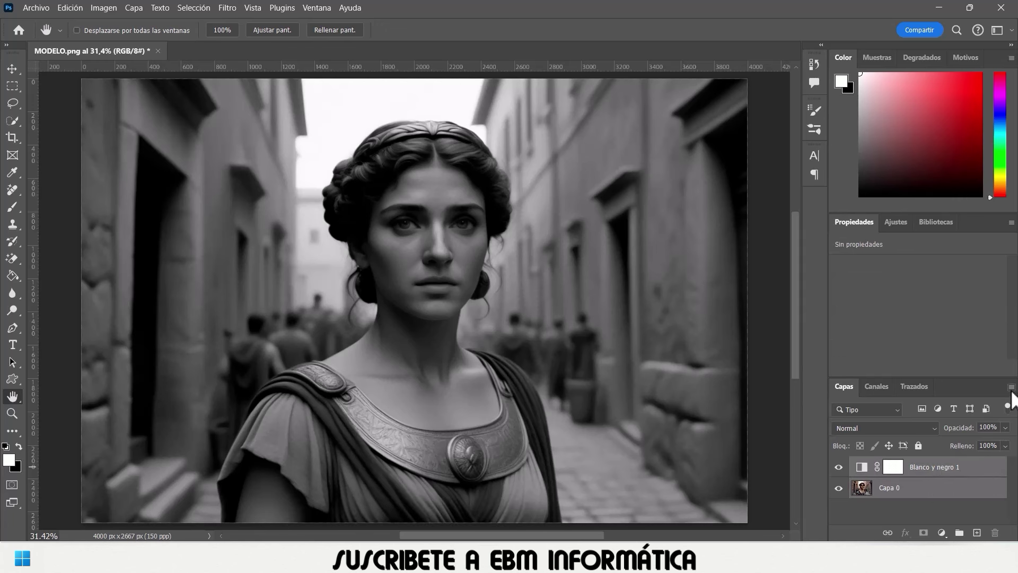
click(1011, 386)
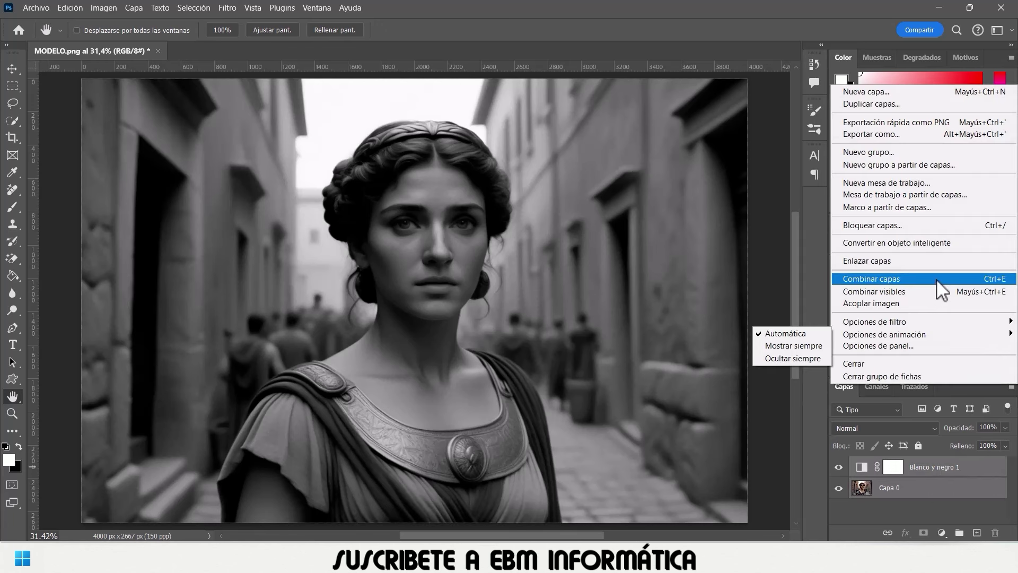
click(927, 243)
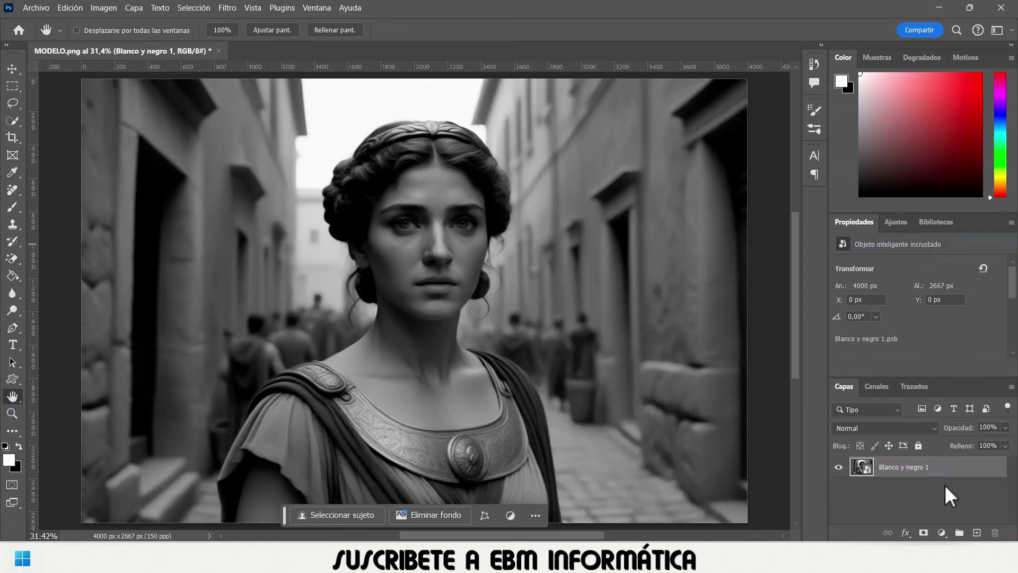
click(977, 533)
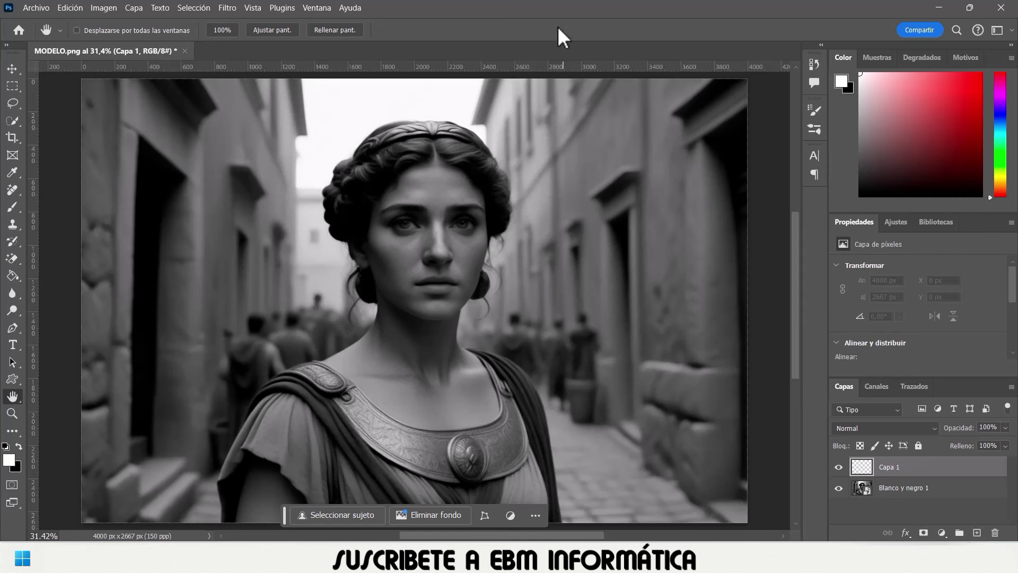
Fill Capa 1 with 50% gris content using Edit > Fill.
click(77, 6)
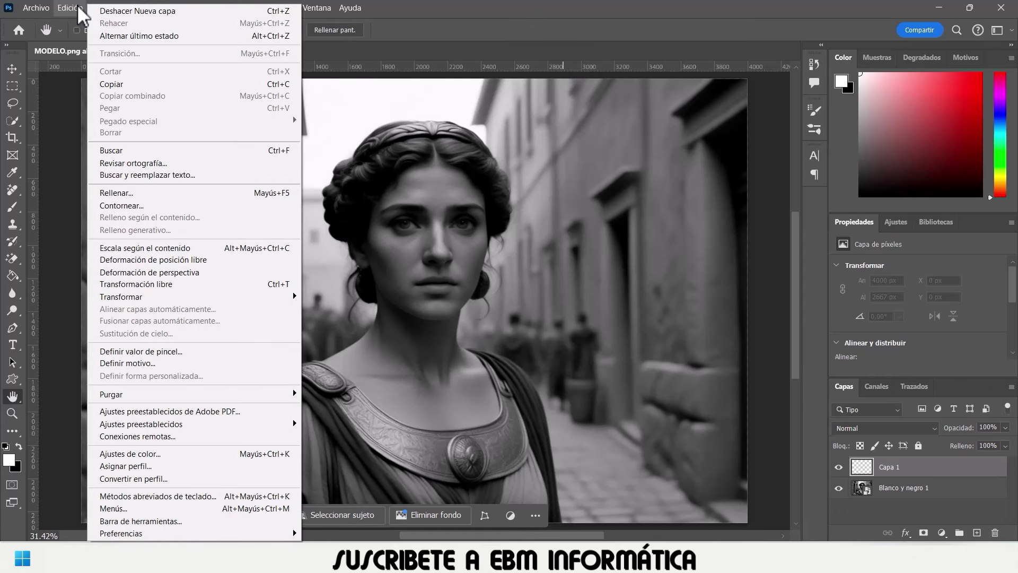
click(173, 194)
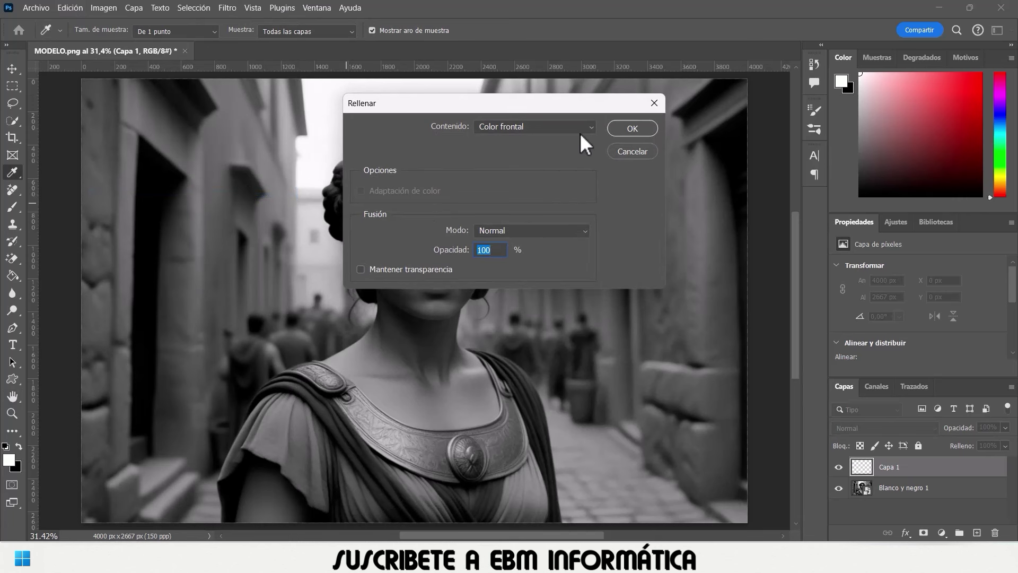
click(593, 128)
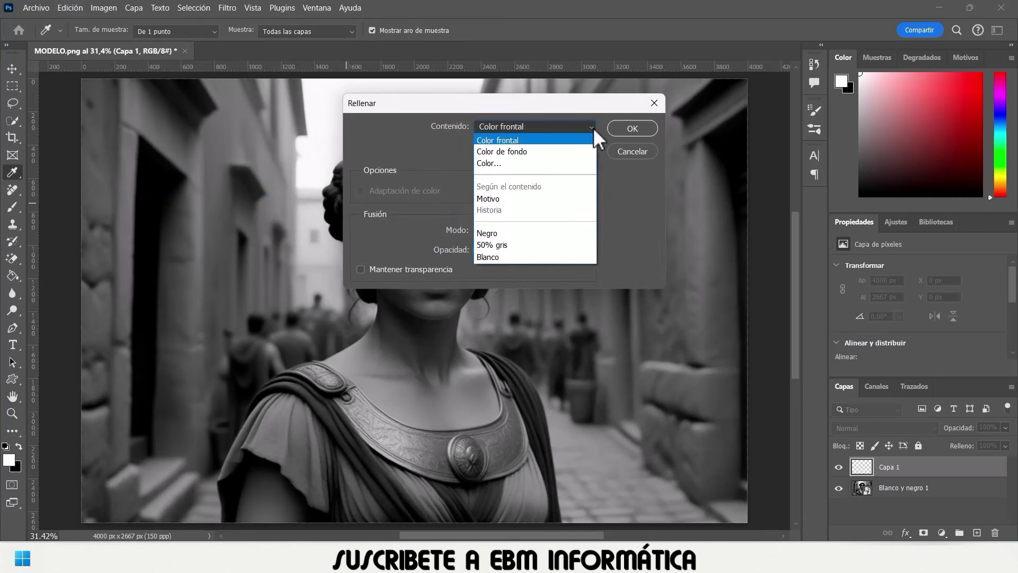
click(553, 244)
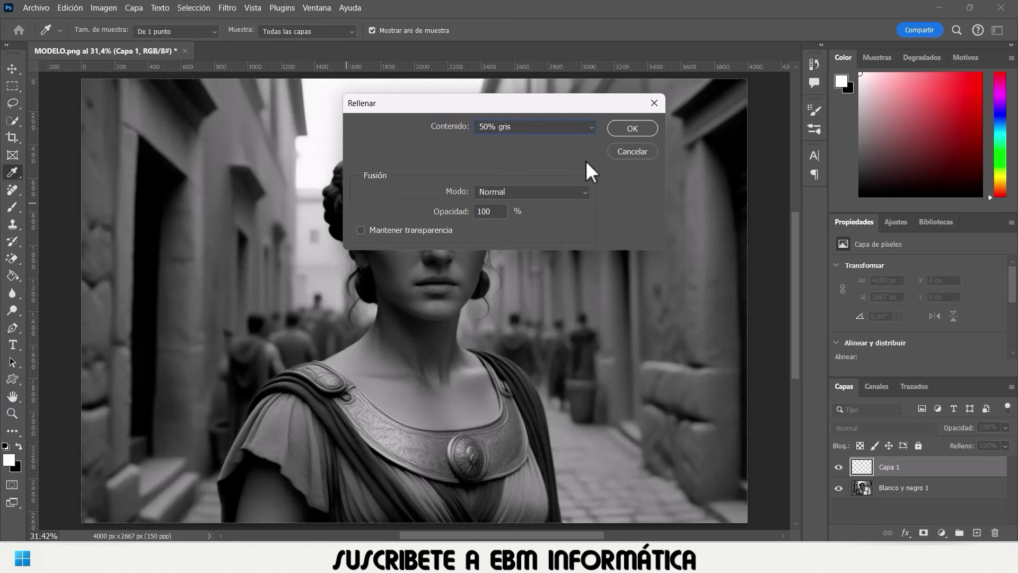
click(632, 129)
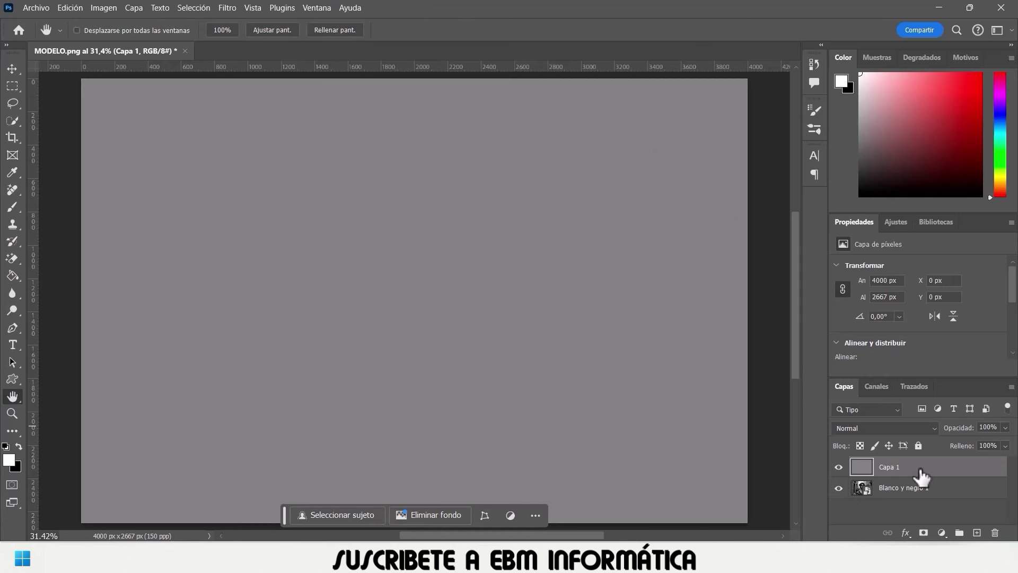
click(1011, 387)
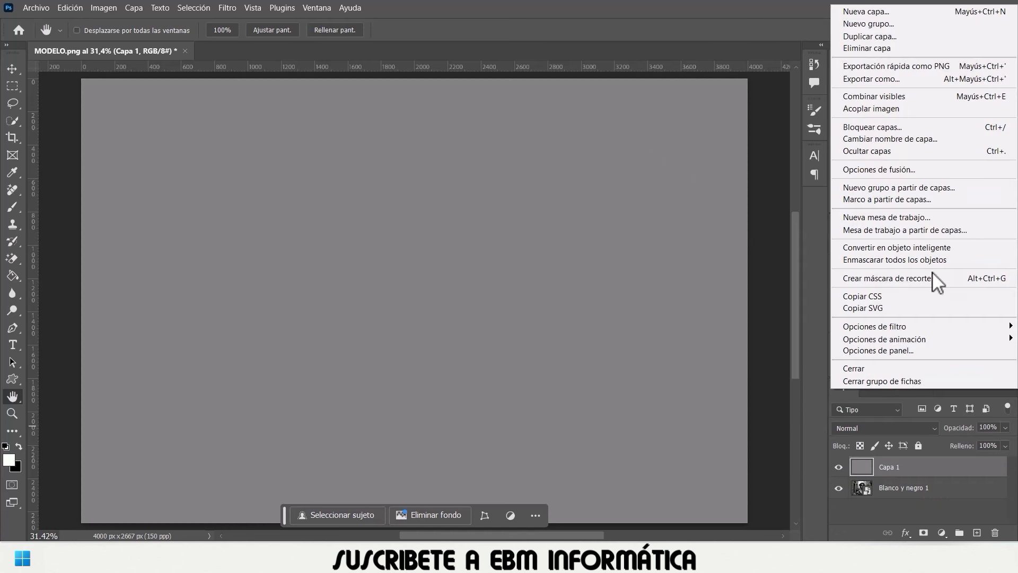
Convert the gray Capa 1 into a smart object and set black as the foreground colour.
click(949, 247)
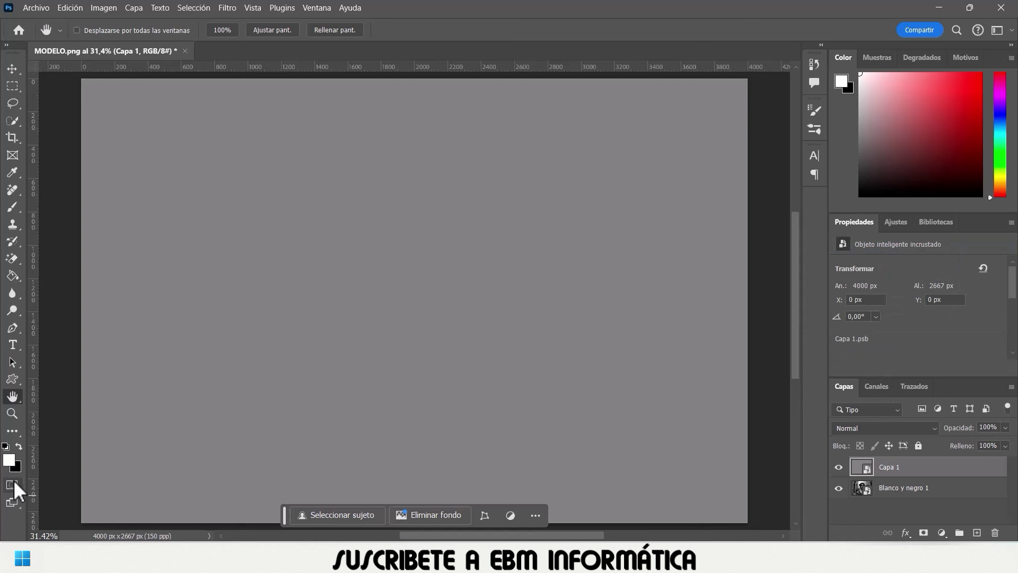
click(20, 445)
click(20, 445)
click(233, 8)
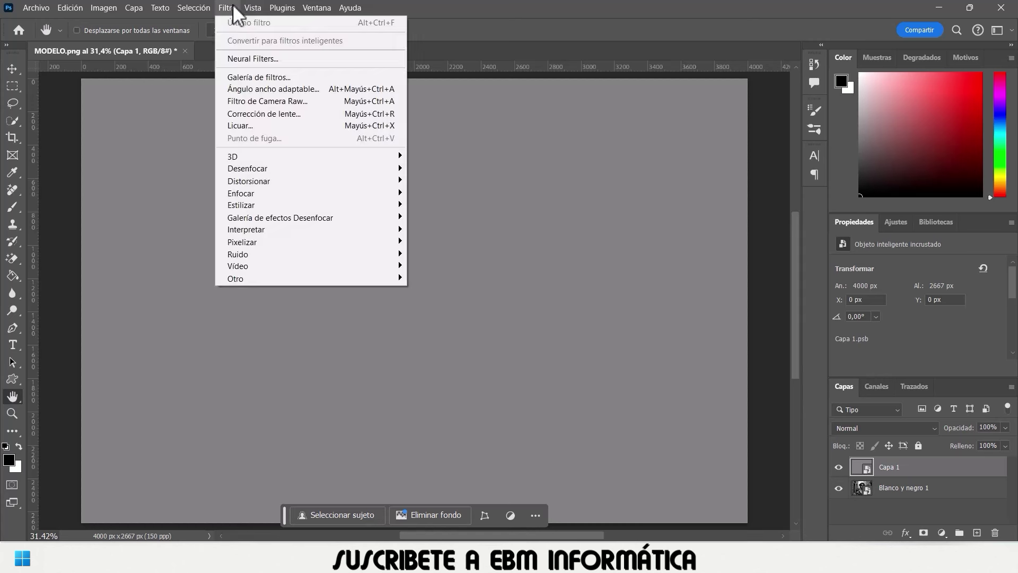
In Galería de filtros, apply Bosquejar > Modelo de semitono with Tamaño 4 and Contraste 0.
click(273, 78)
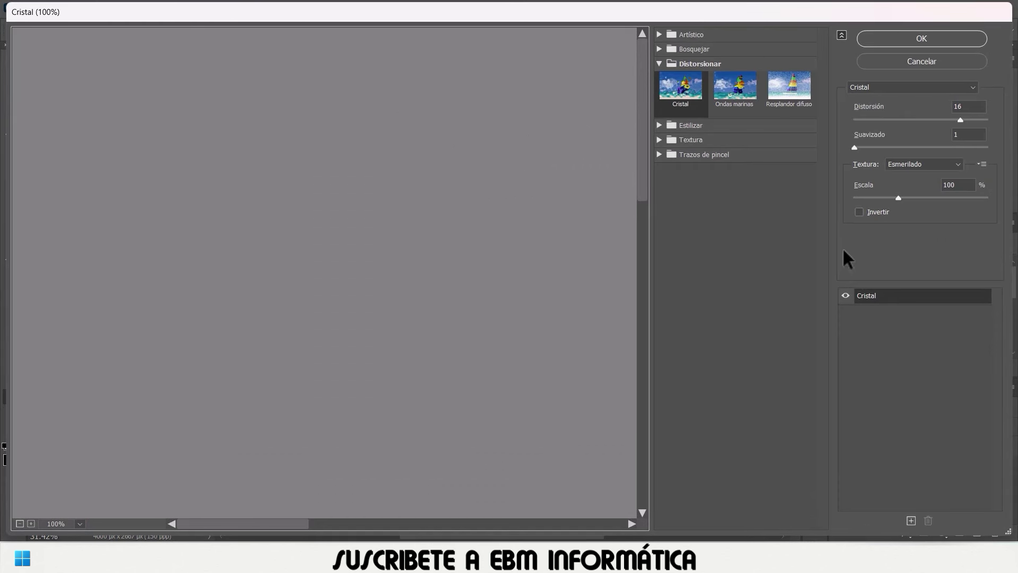
click(658, 48)
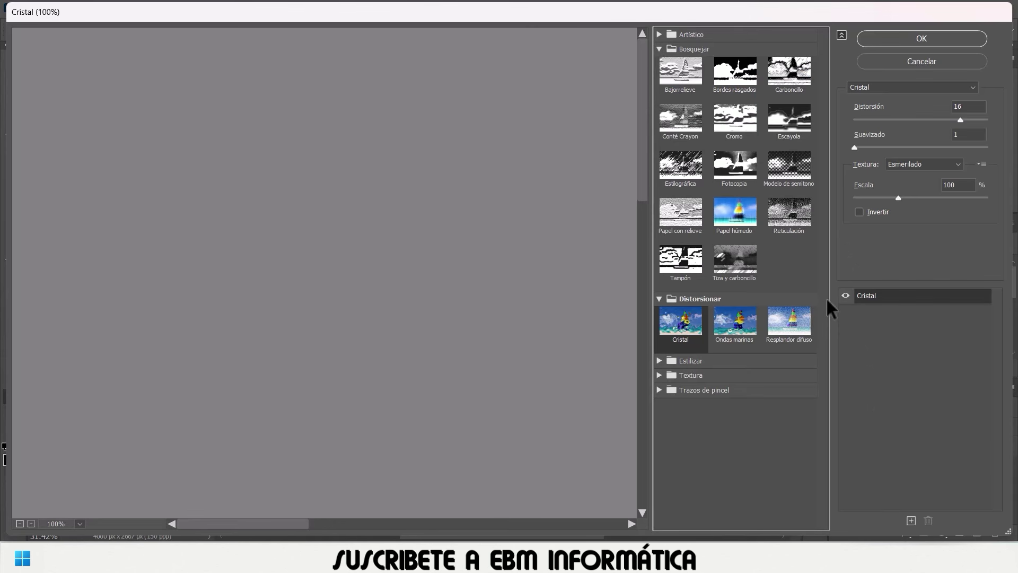
click(800, 175)
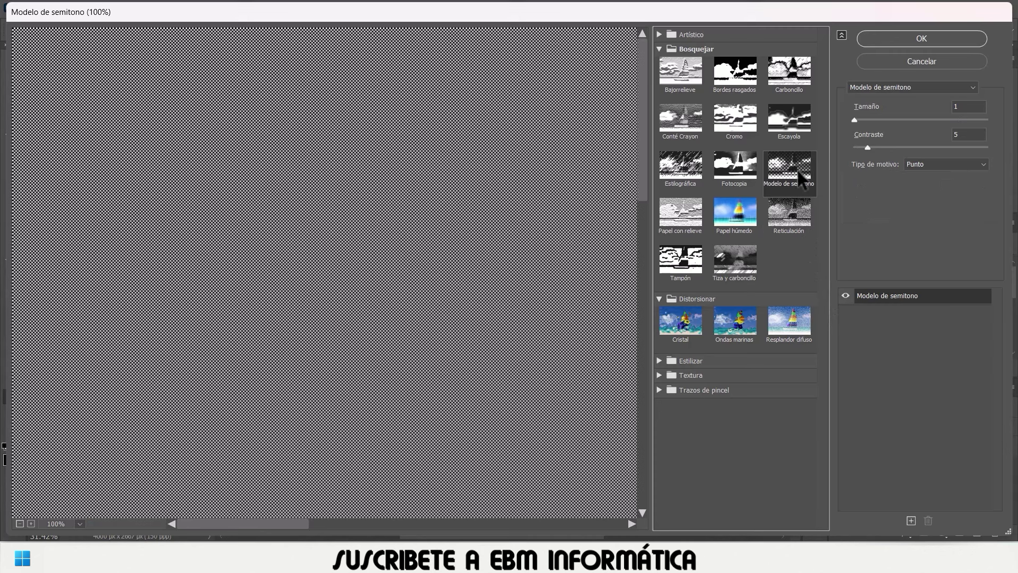
click(968, 106)
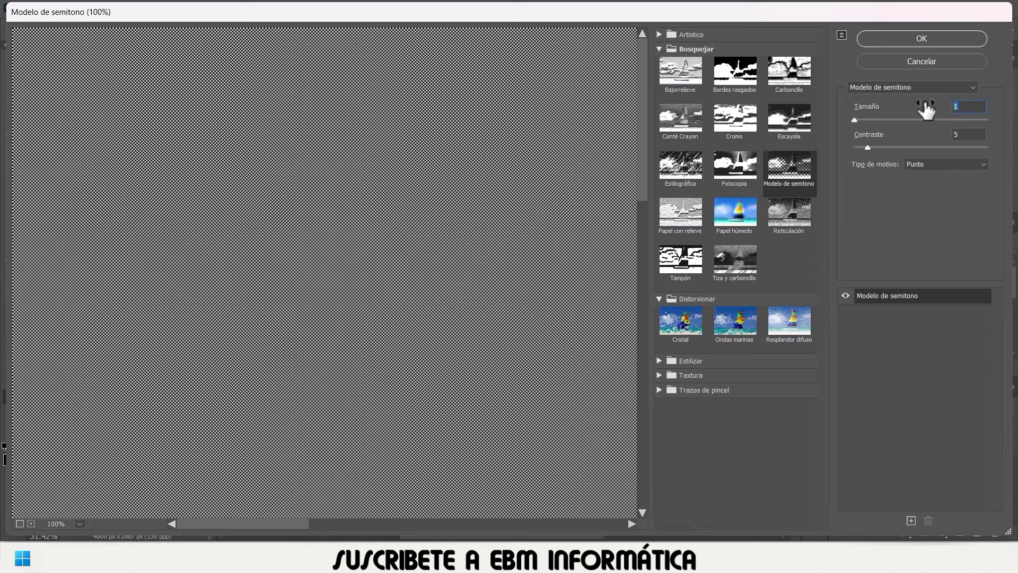
text(4)
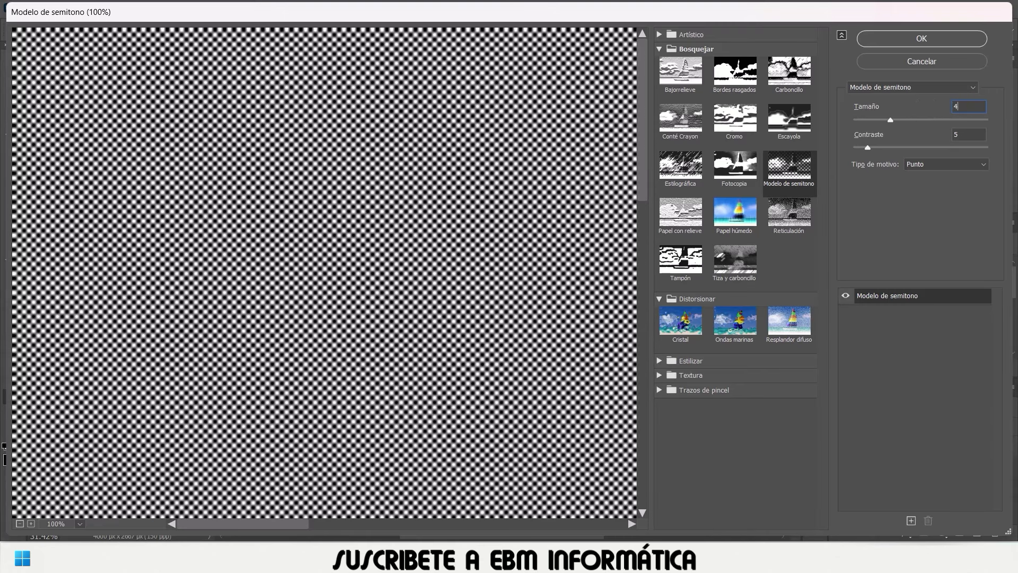
click(19, 523)
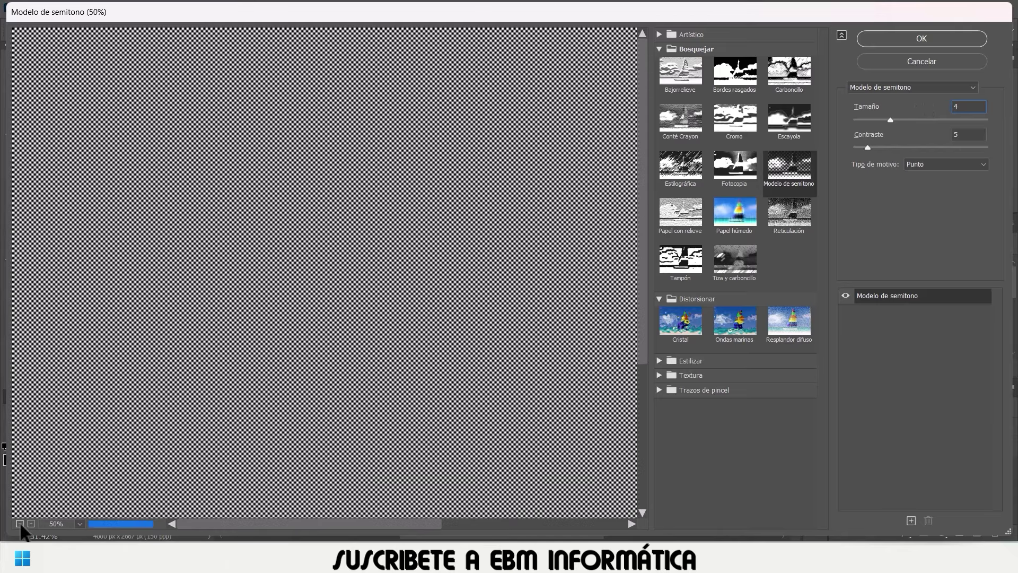
click(20, 524)
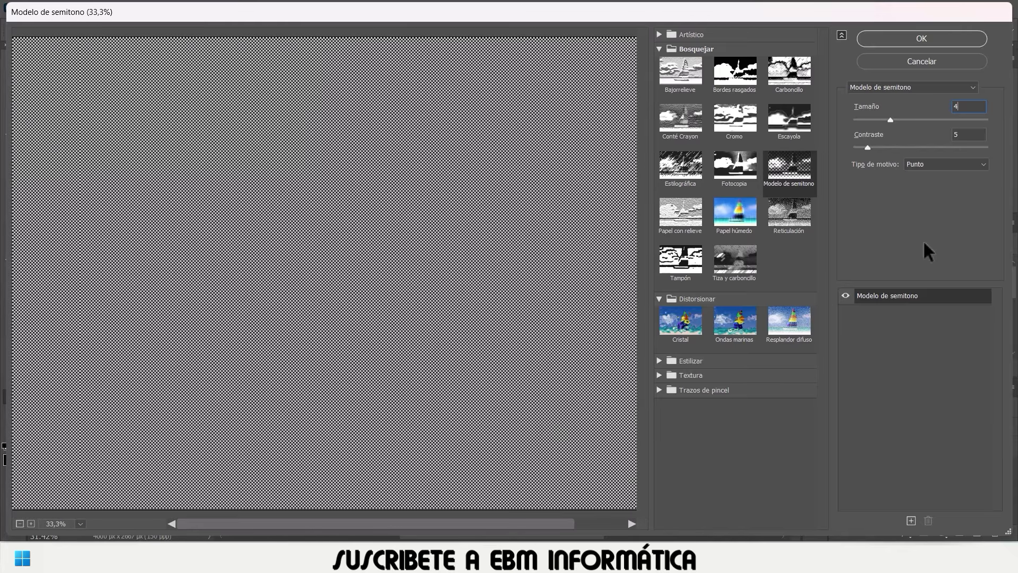
key(Tab)
text(0)
Stack a Bordes rasgados effect with Contraste 1 and apply the gallery filters.
click(911, 521)
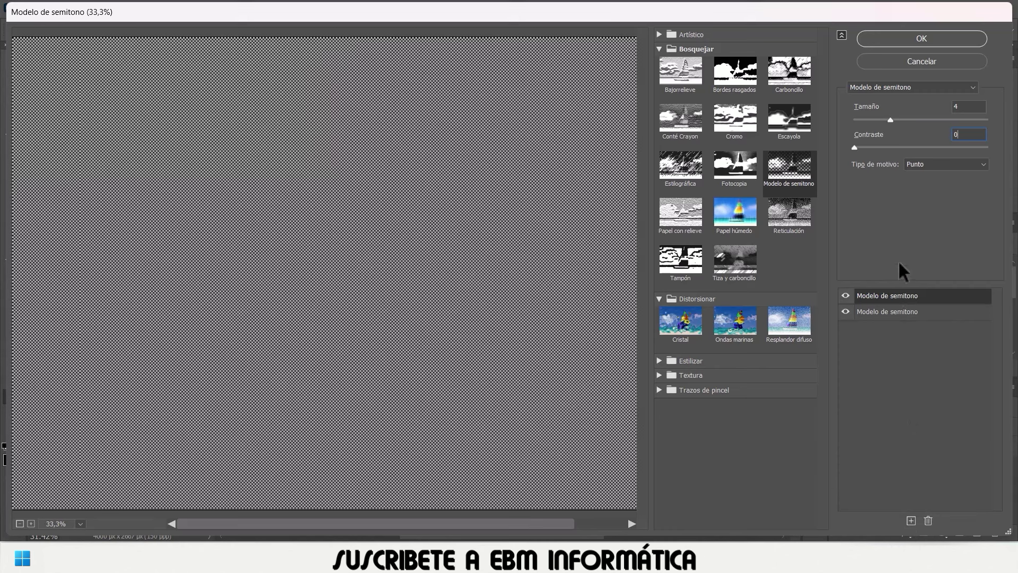
click(746, 84)
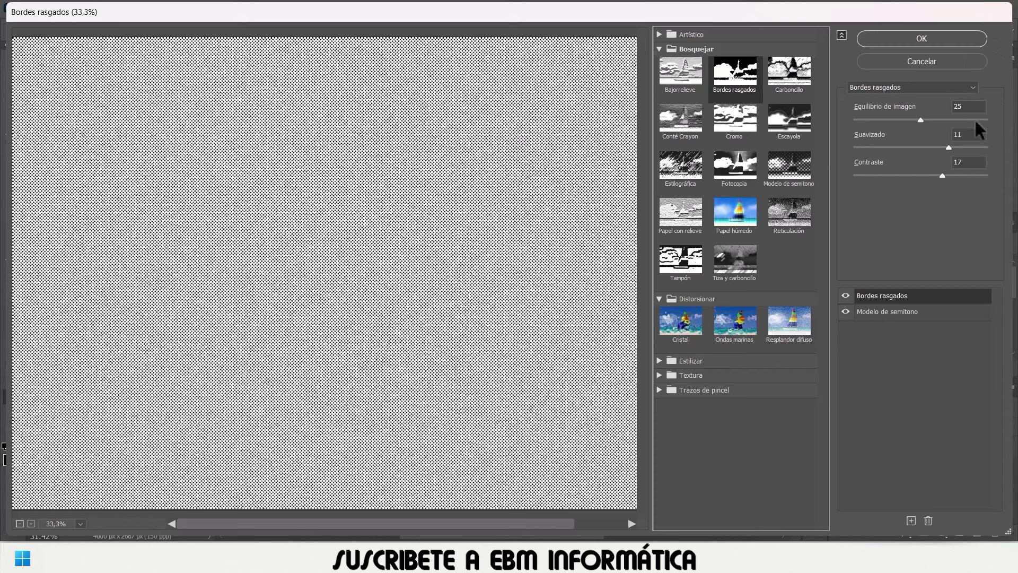
double_click(961, 162)
text(1)
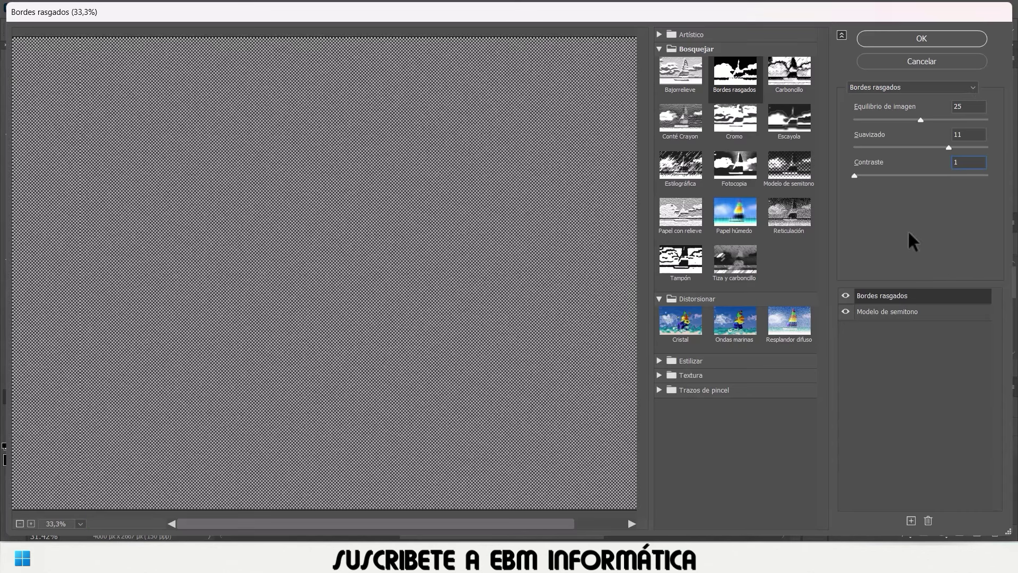
click(919, 38)
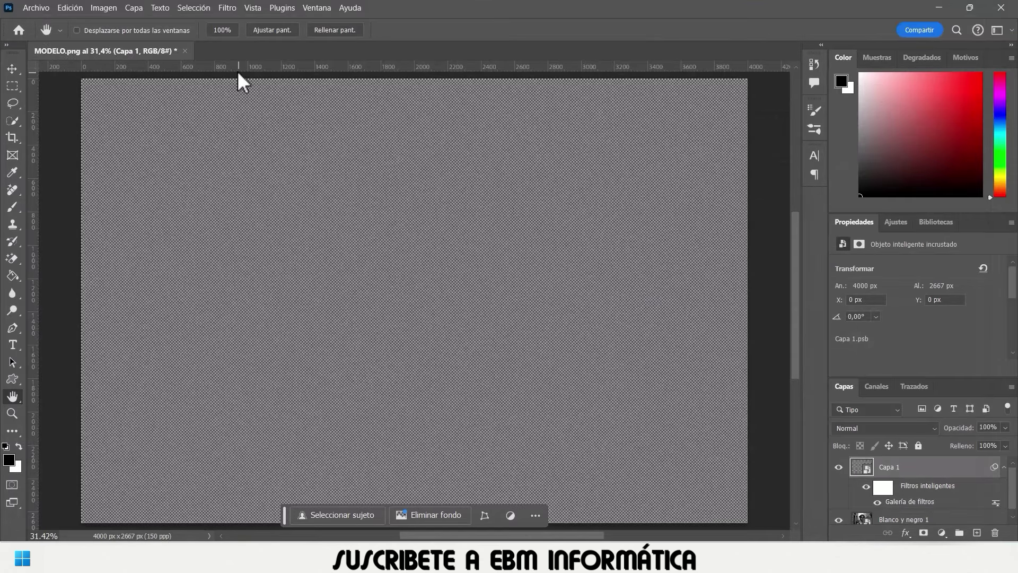
Apply a Molinete swirl at angle 100 and set Capa 1's blend mode to Mezcla definida.
click(237, 9)
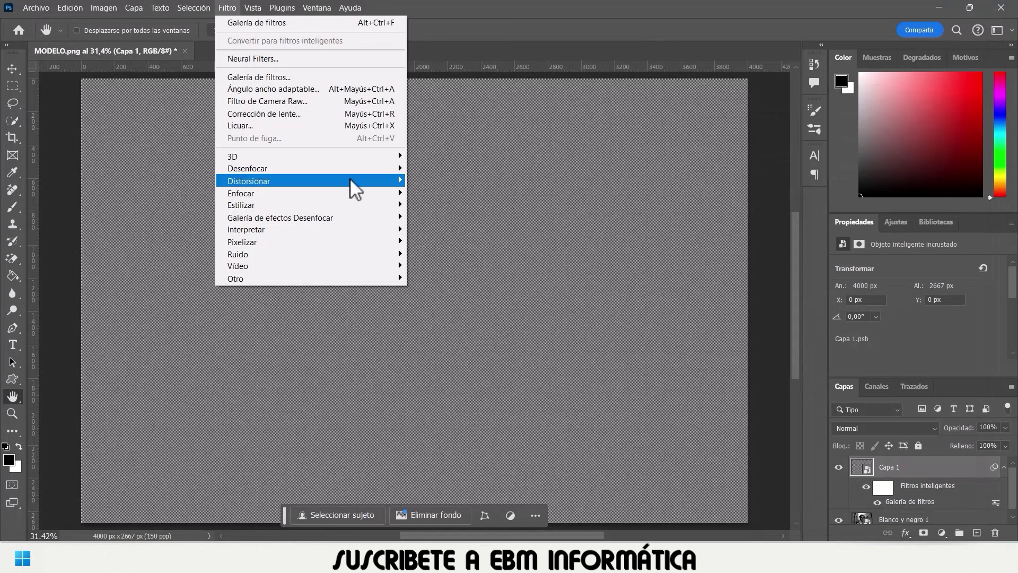
mouse_move(310, 180)
click(469, 240)
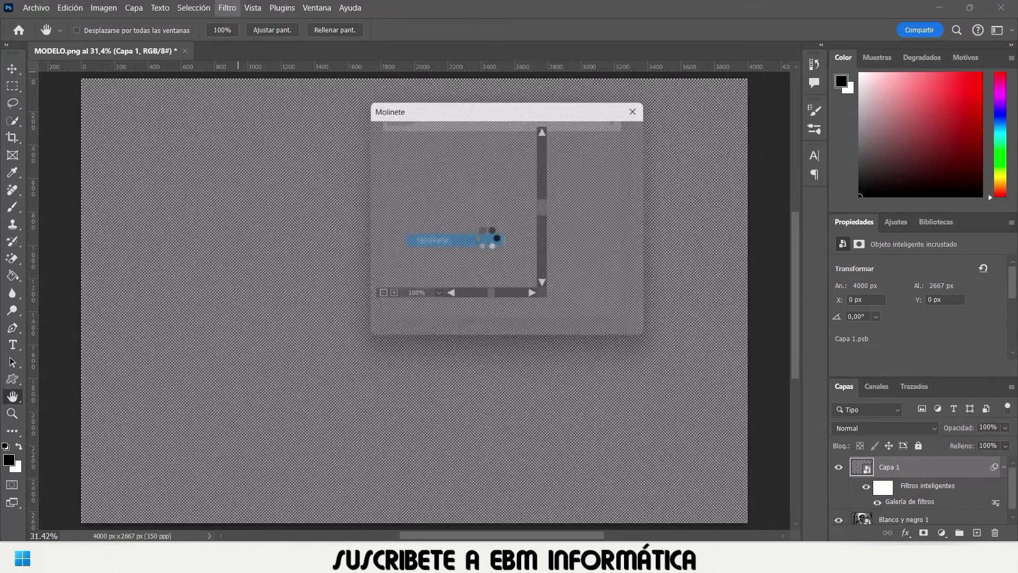
mouse_move(467, 330)
mouse_down()
mouse_move(484, 330)
mouse_move(476, 335)
mouse_up()
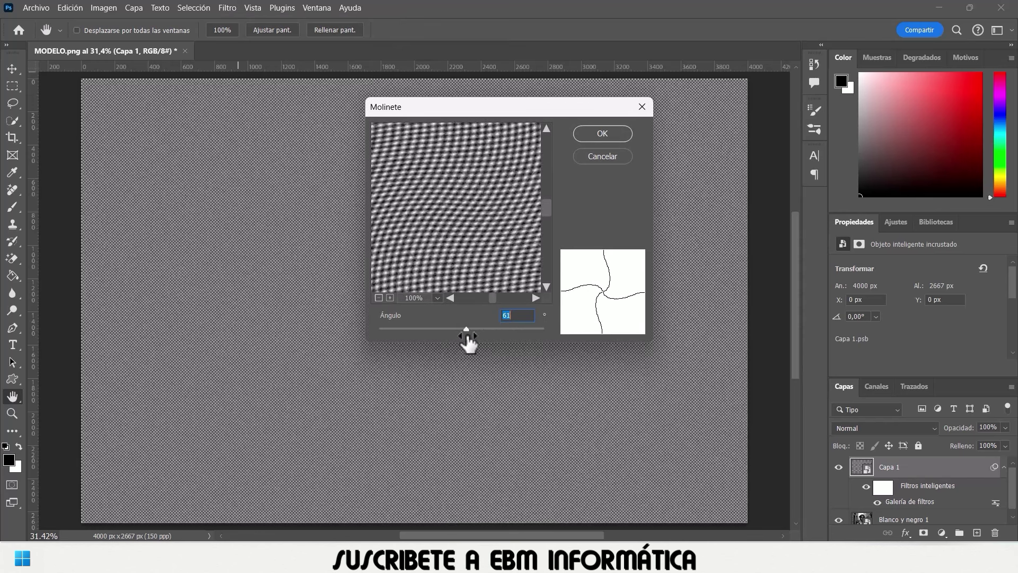
click(525, 314)
key(BackSpace)
key(BackSpace)
text(00)
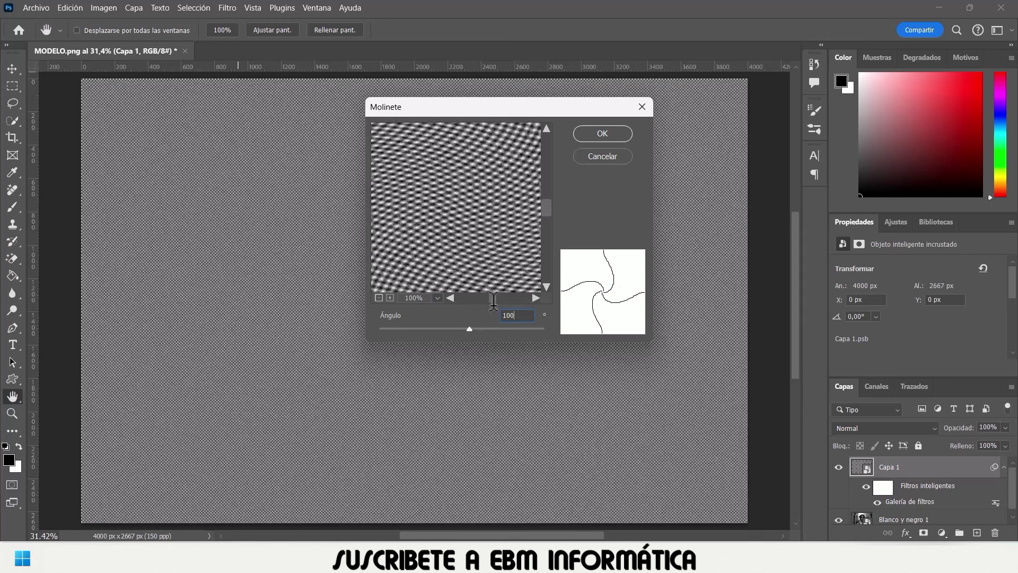
click(603, 134)
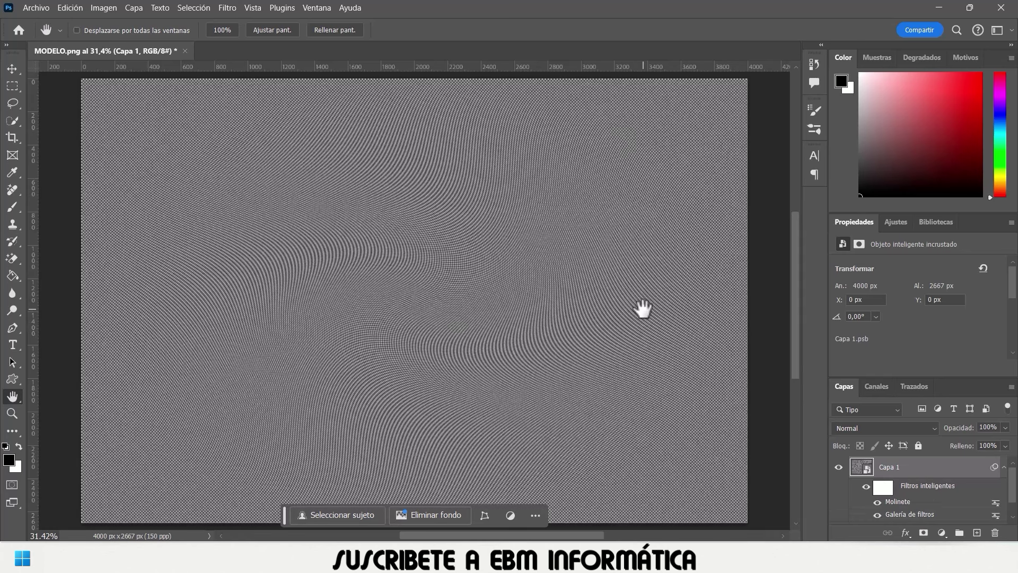
click(933, 428)
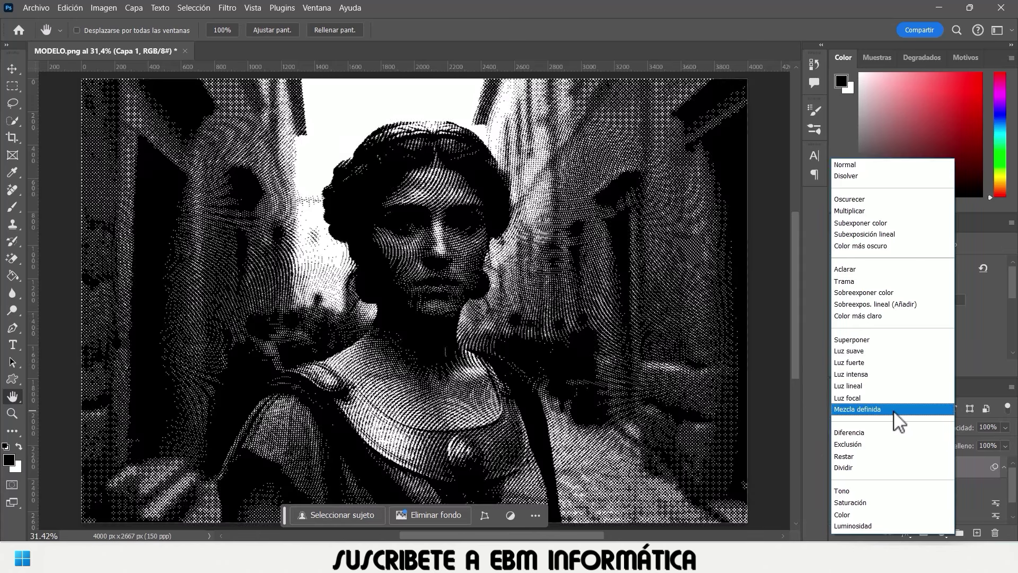
click(896, 411)
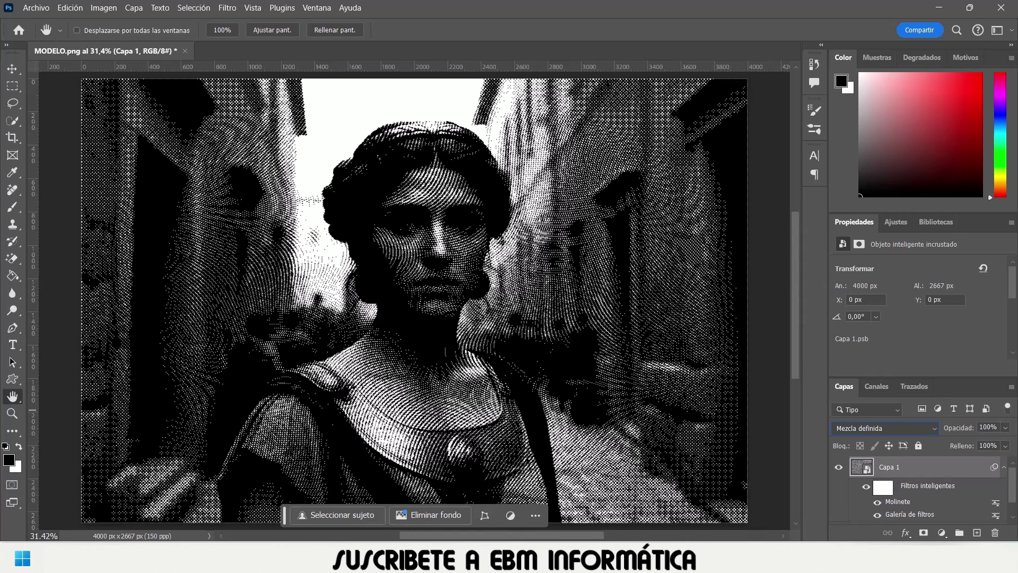
Set Tamaño de imagen width to 200 Porcentaje, giving 8000 × 5334 px.
click(113, 9)
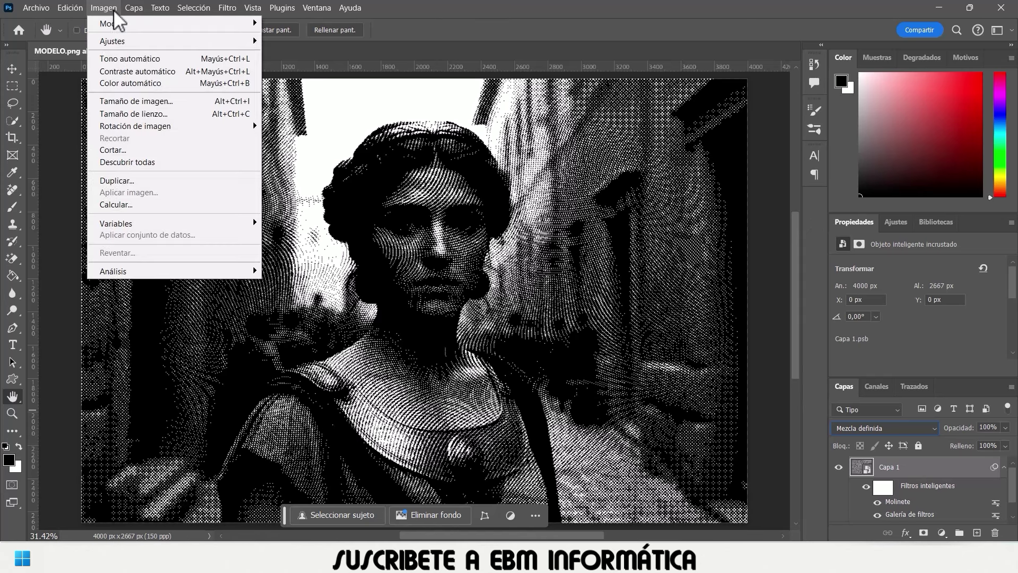
click(167, 101)
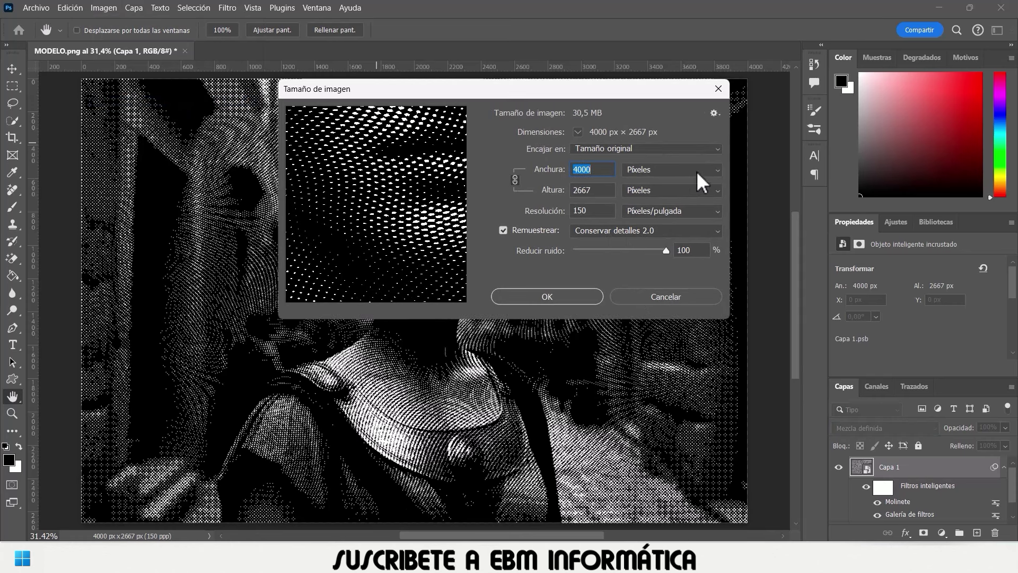
click(718, 169)
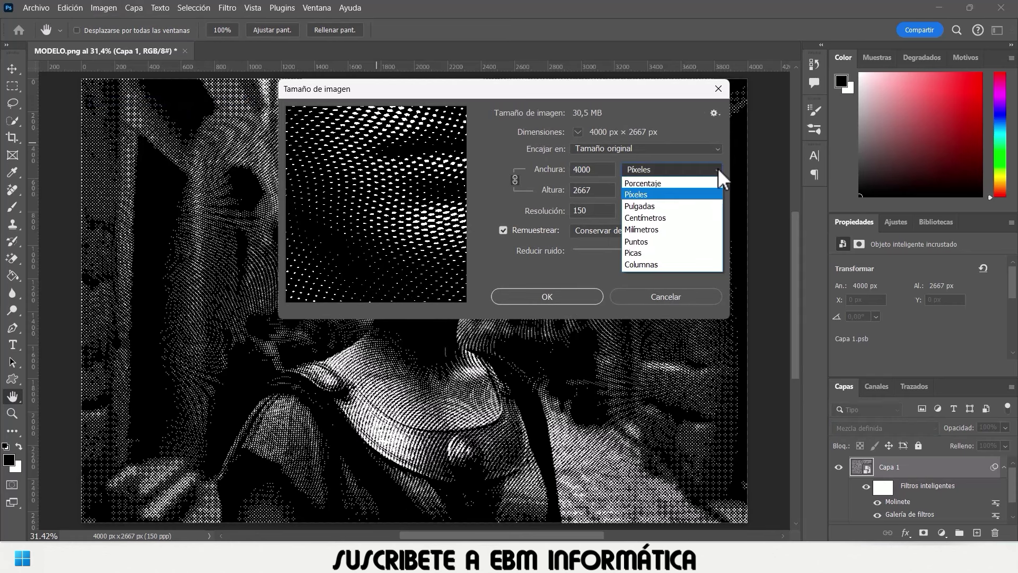
click(692, 183)
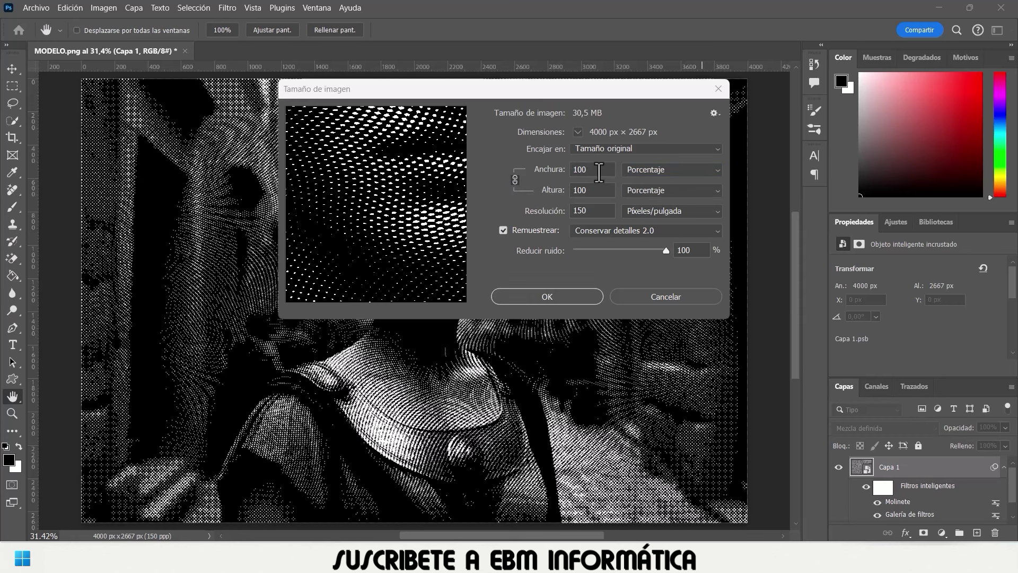
drag(591, 169, 563, 168)
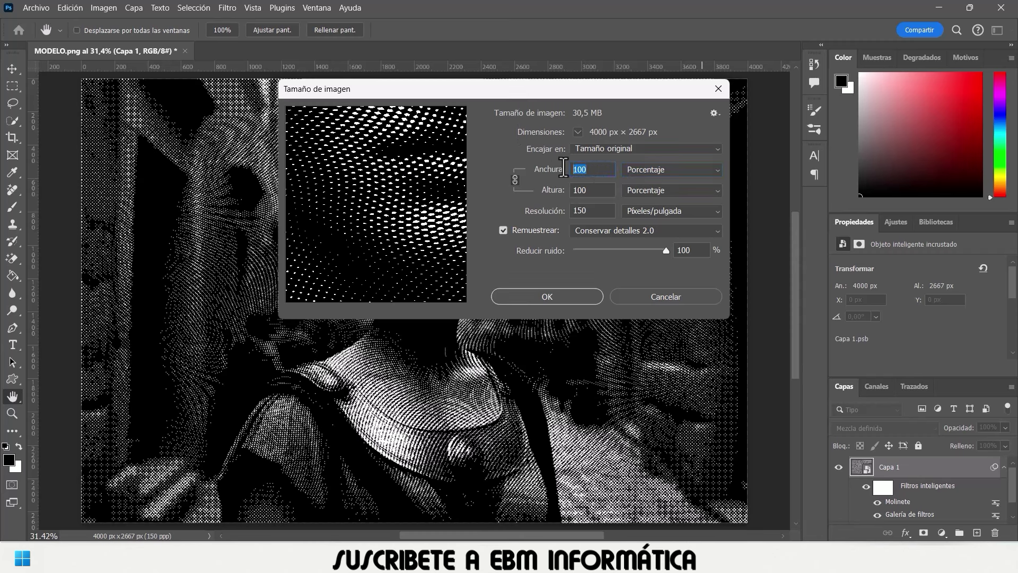
text(200)
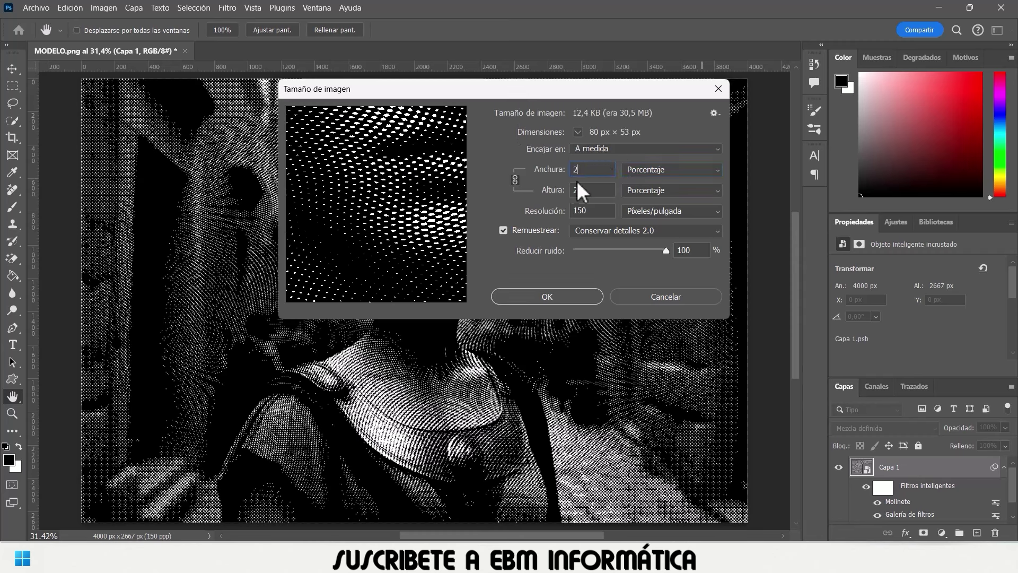
click(561, 298)
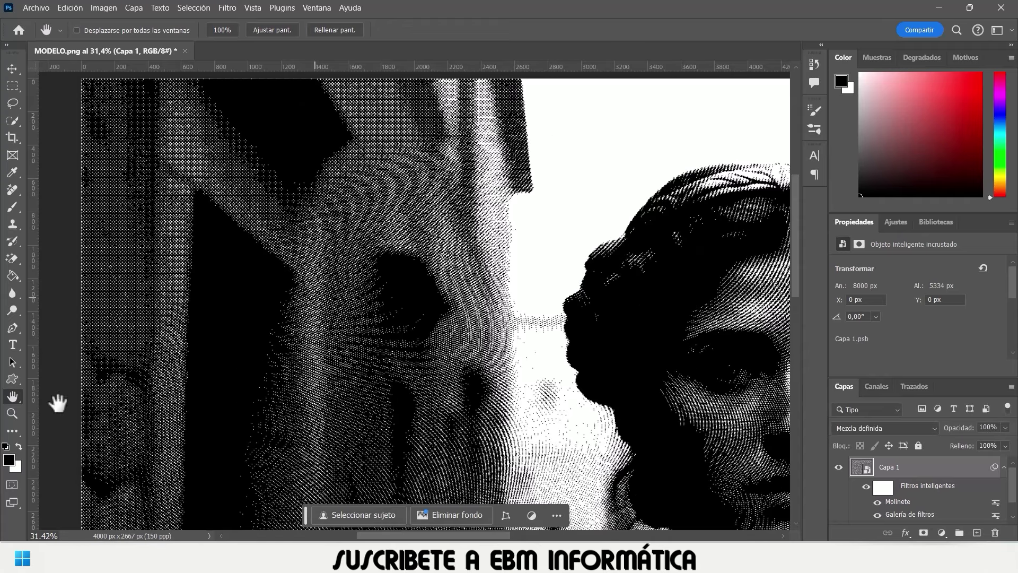
Fit the 8000 × 5334 px portrait to the window and make Blanco y negro 1 the active layer.
double_click(13, 396)
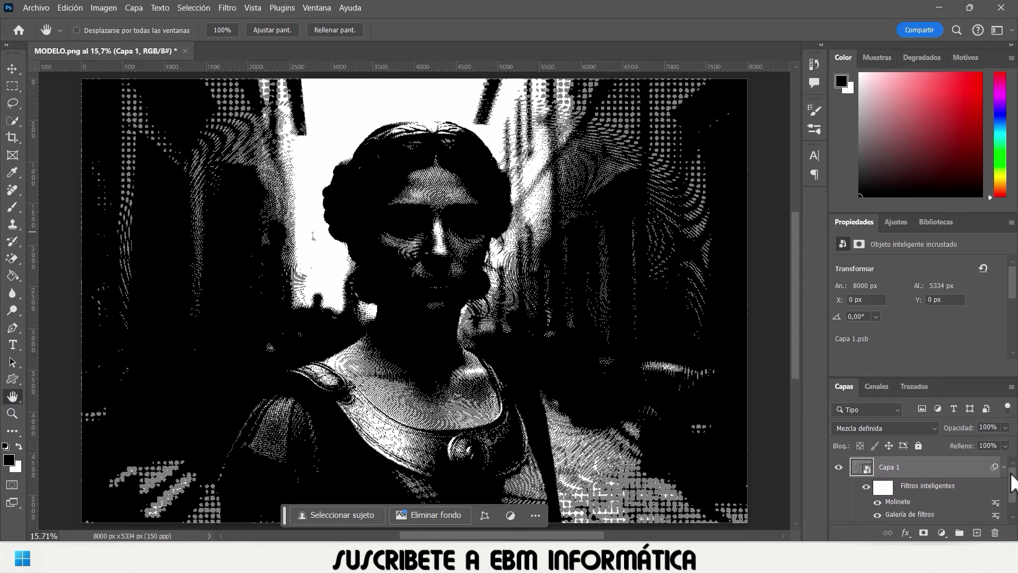
scroll(1000, 502, down, 1)
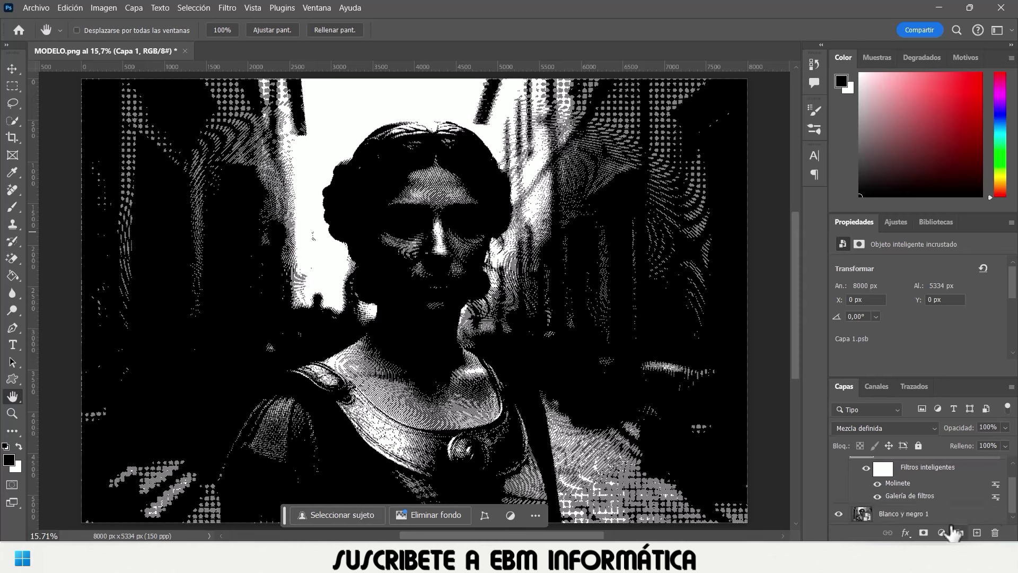
click(937, 520)
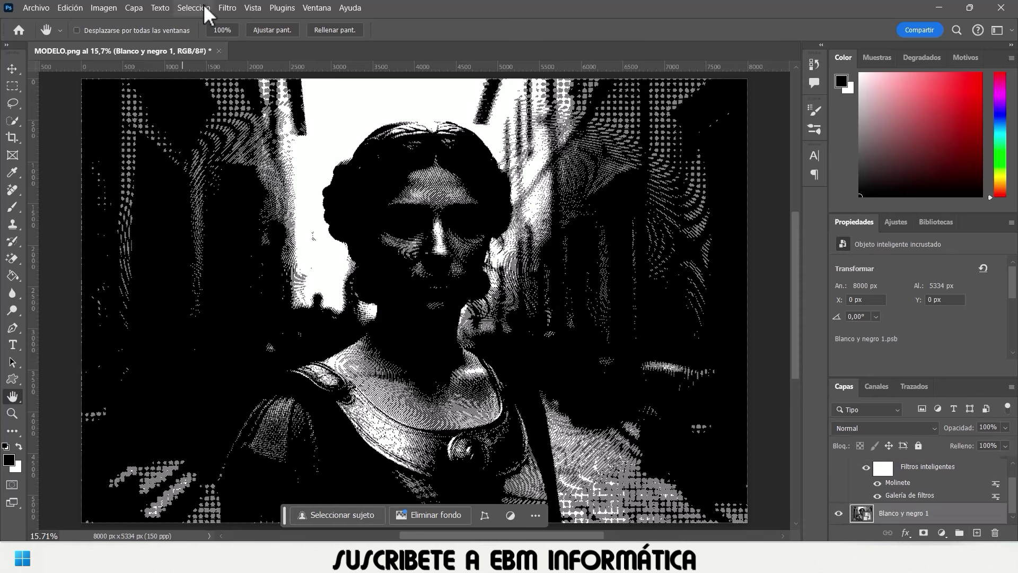
Apply Sombras/iluminaciones to Blanco y negro 1 with shadows at 35%, tone 50%, radius 30 px.
click(104, 8)
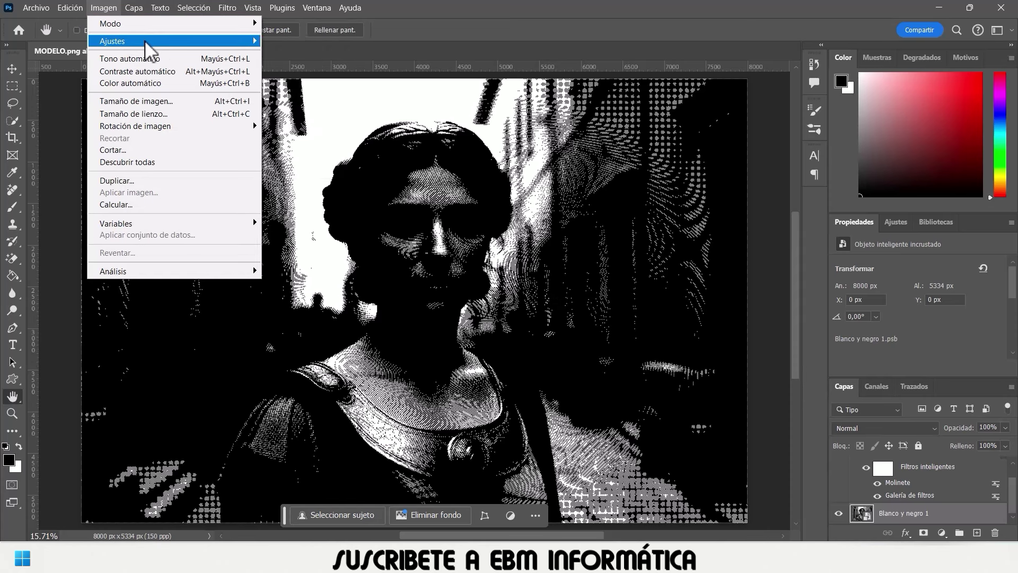
mouse_move(174, 41)
click(383, 254)
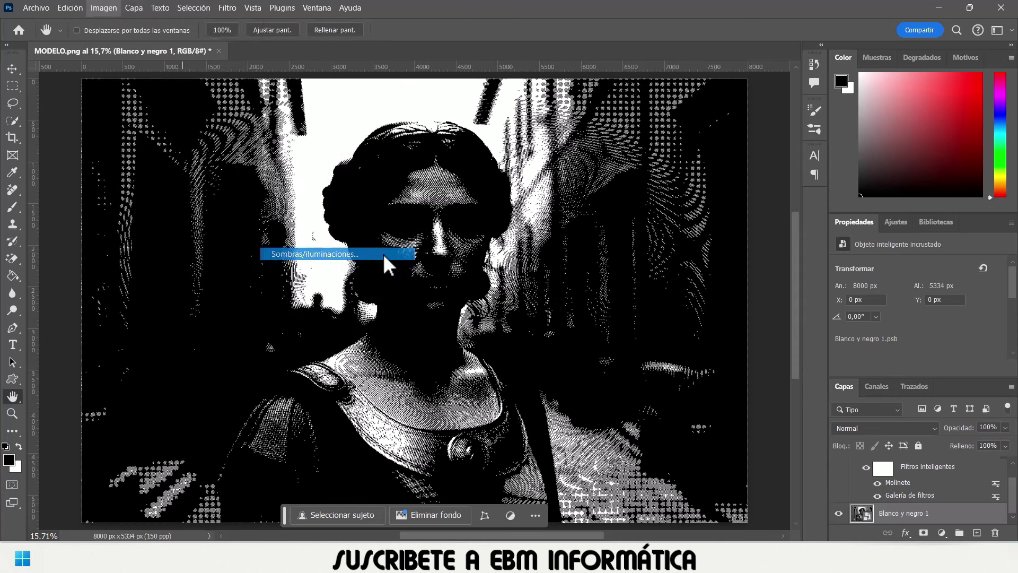
drag(495, 58, 745, 116)
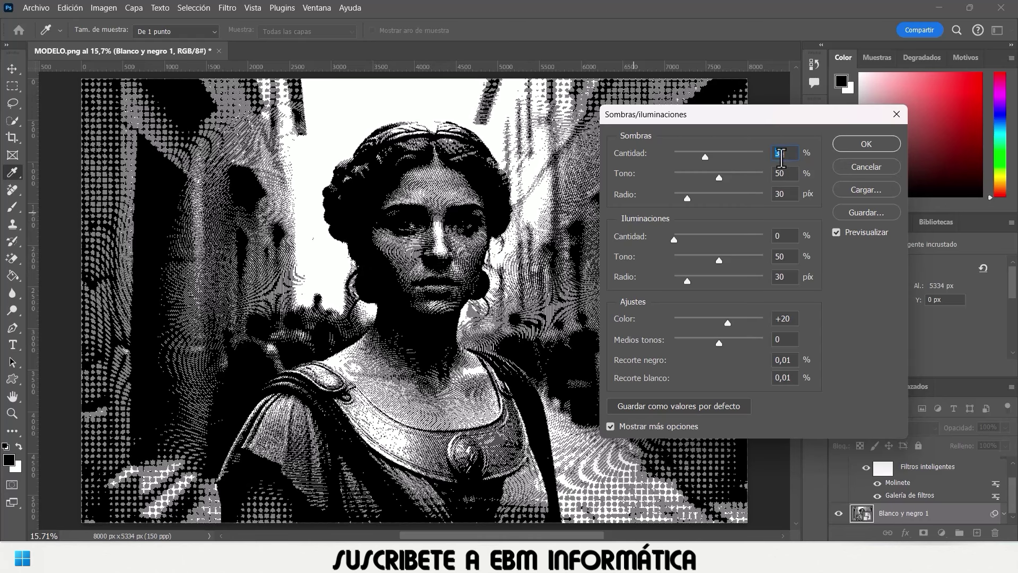
click(864, 145)
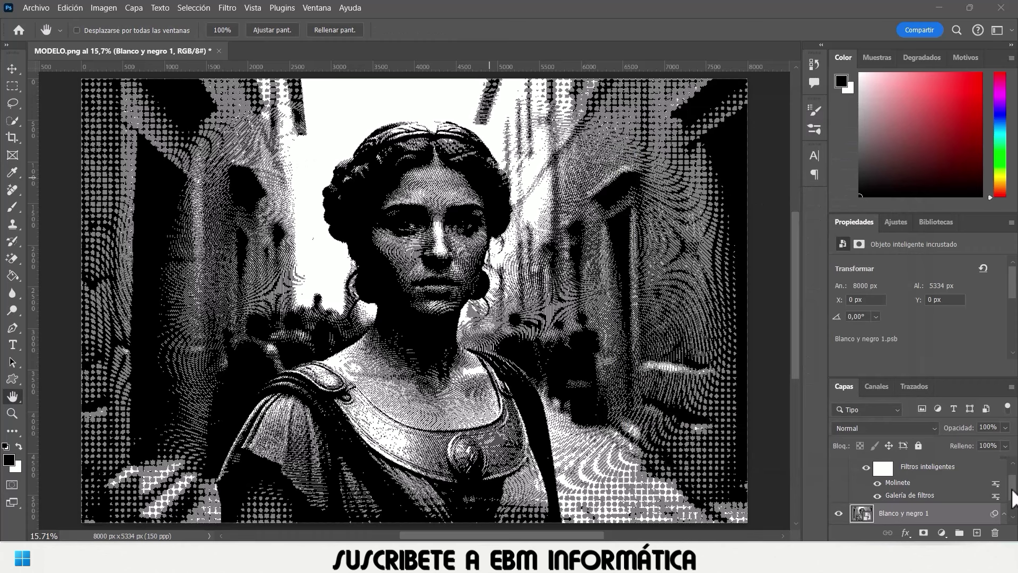
Above Capa 1, add a Color uniforme fill layer with hex 0E3D00.
scroll(1013, 499, up, 2)
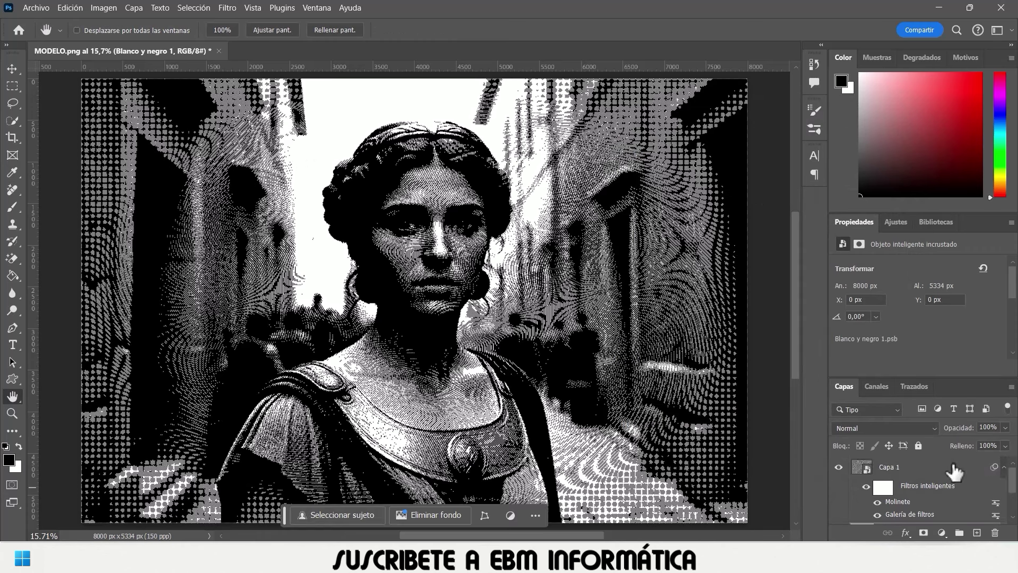
click(926, 468)
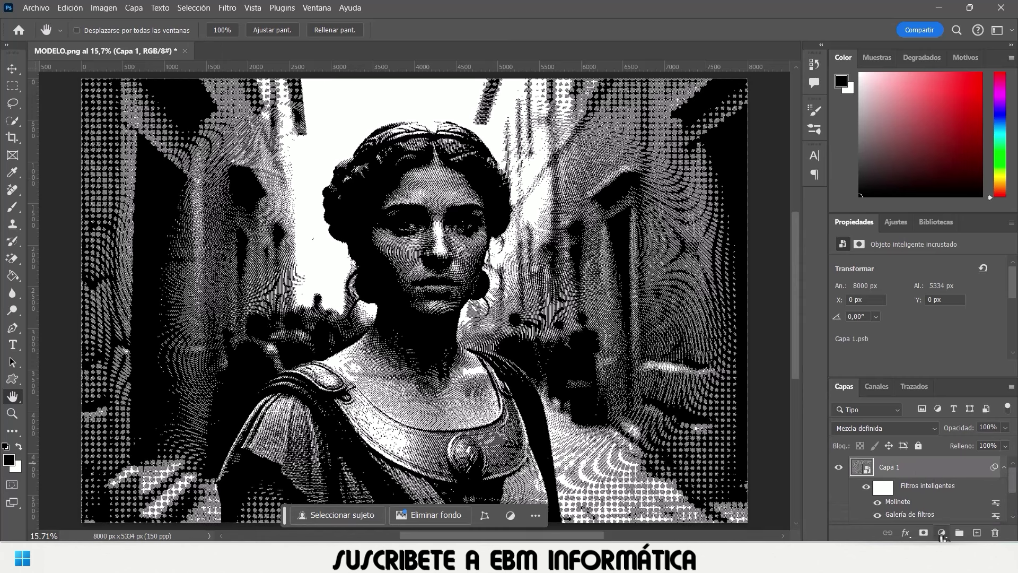
click(941, 533)
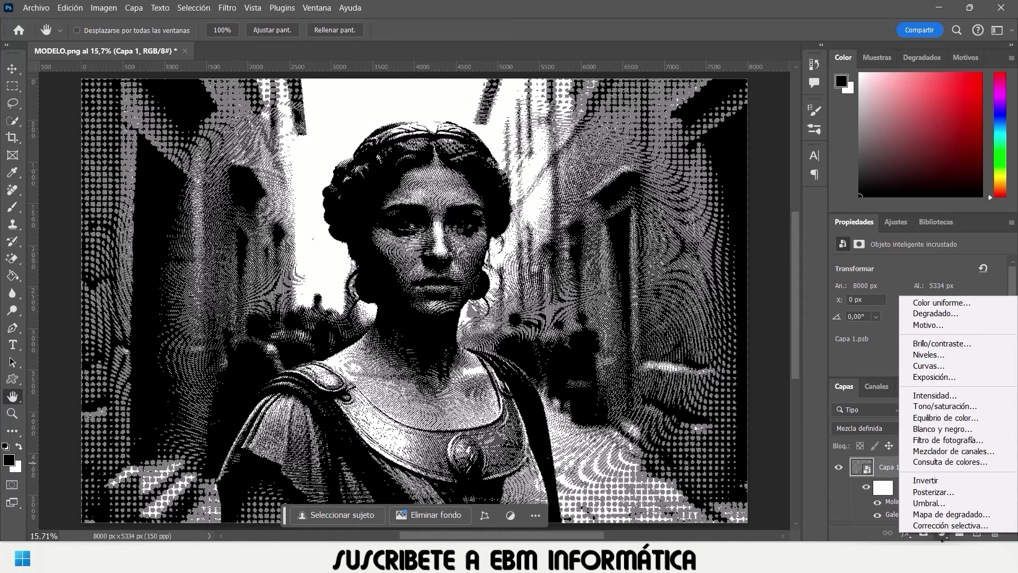
click(949, 303)
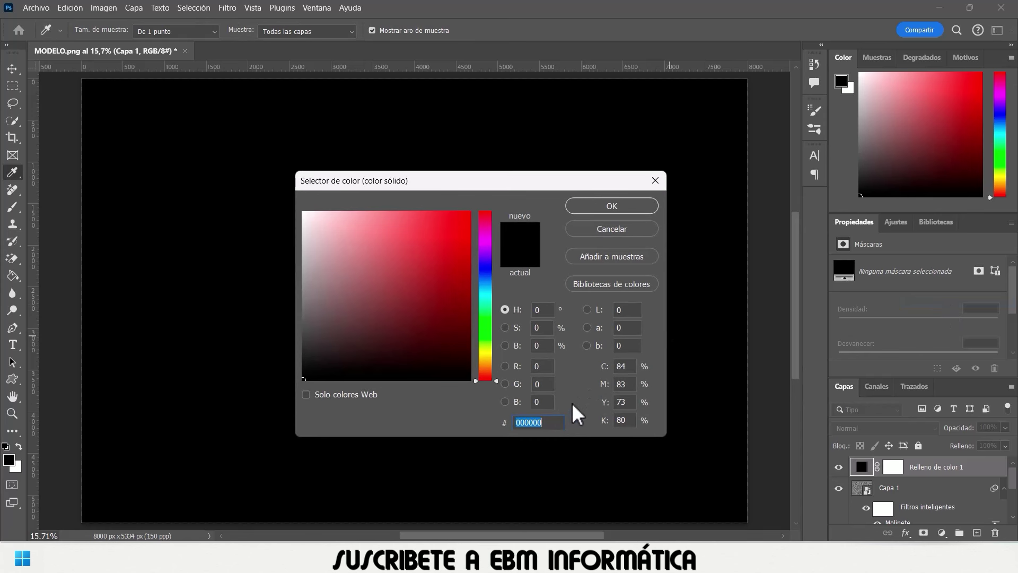
key(Up)
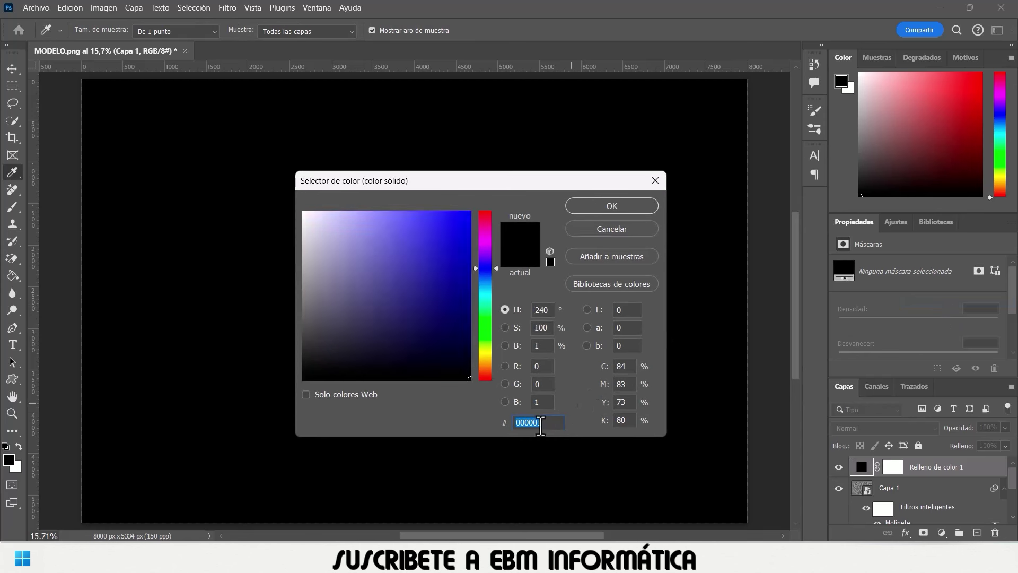
text(0E)
text(3)
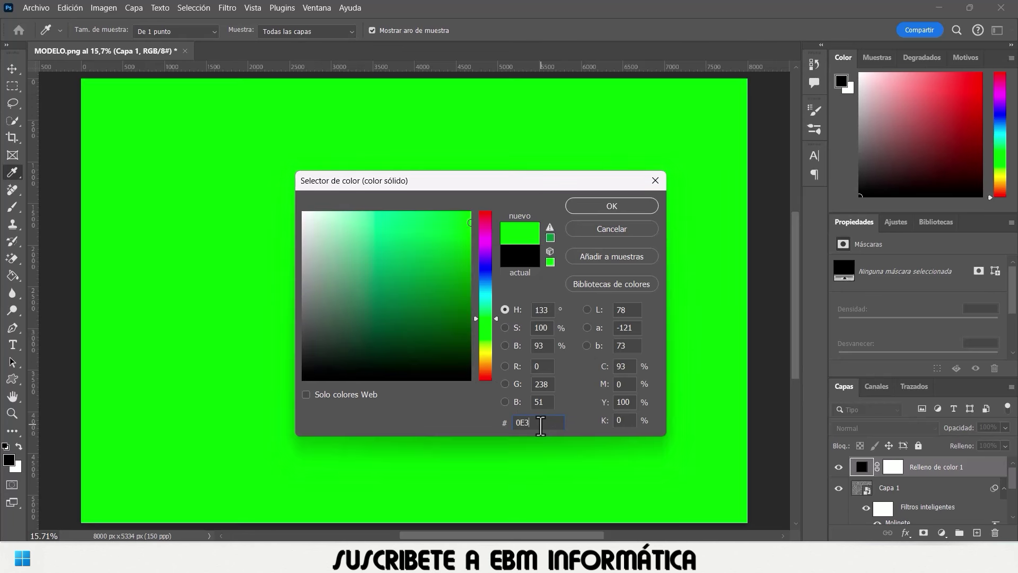
text(D)
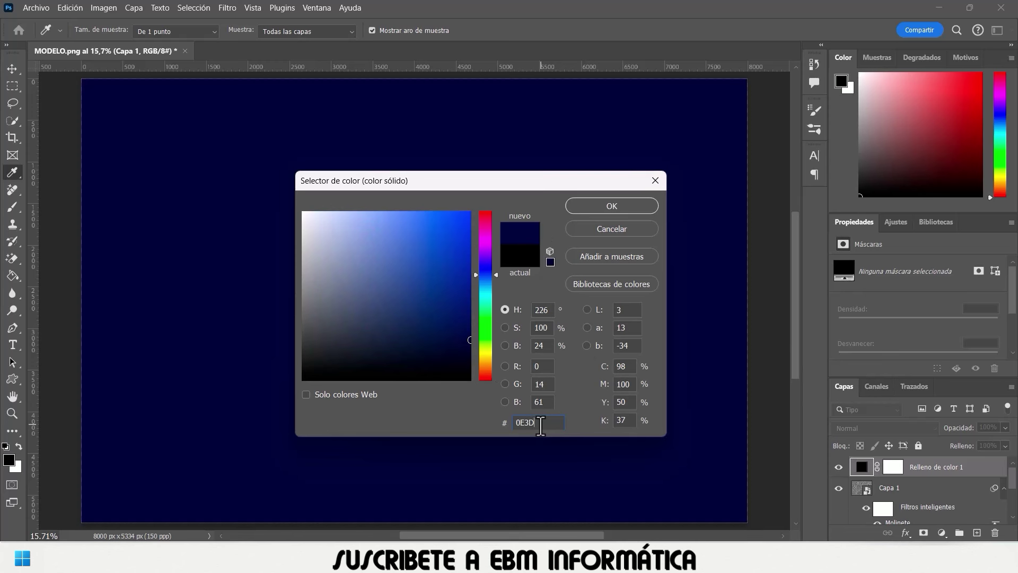
text(00)
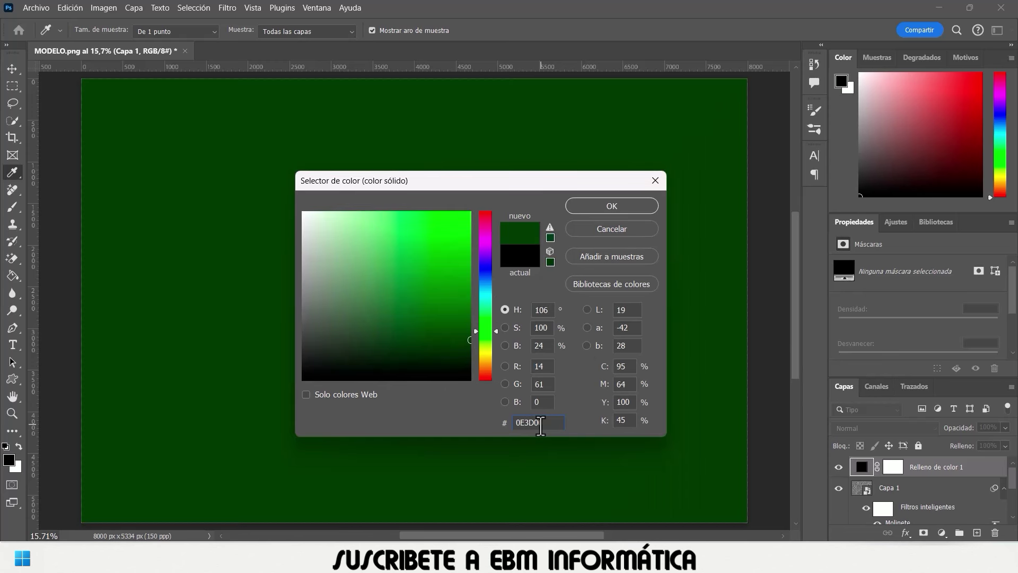
click(611, 205)
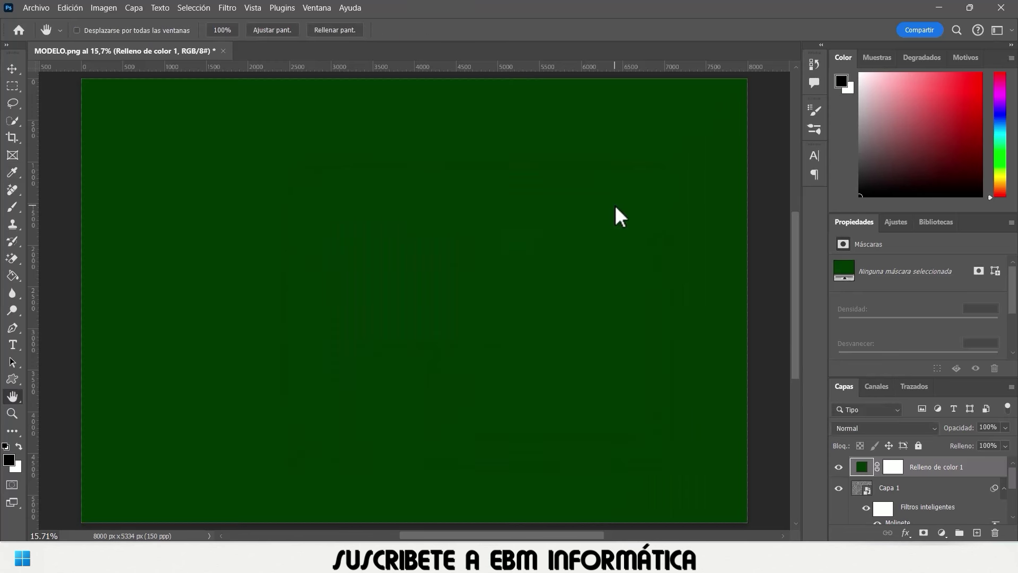
Set Relleno de color 1 to Trama blend mode and stamp the visible result into a new Capa 2.
click(934, 429)
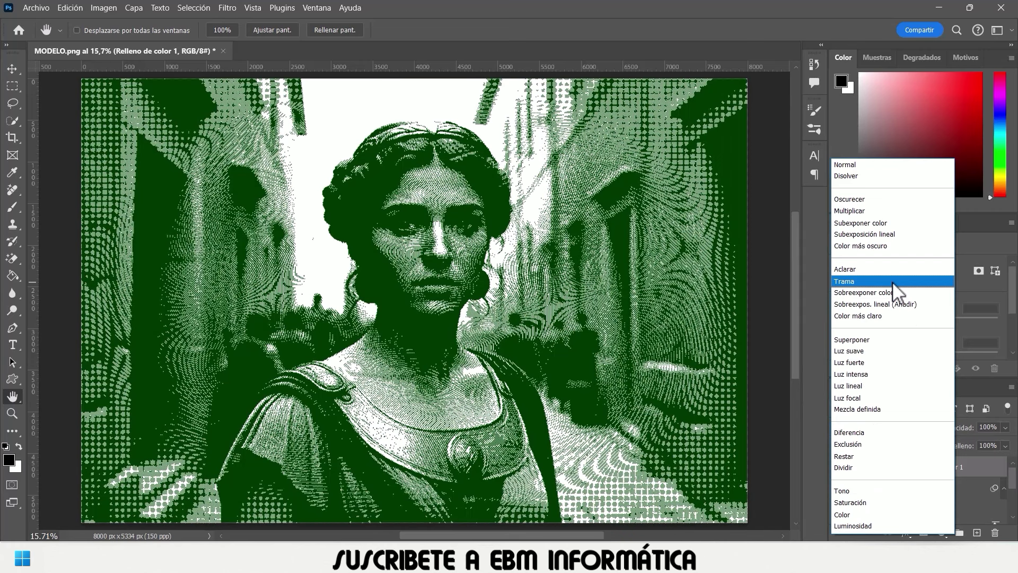
click(893, 281)
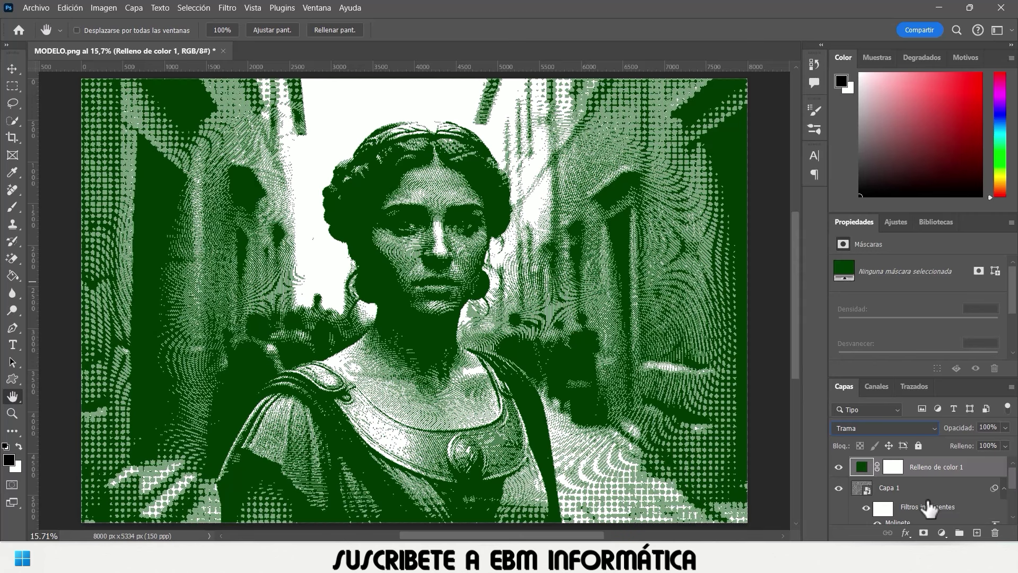
key(ctrl+shift+alt+e)
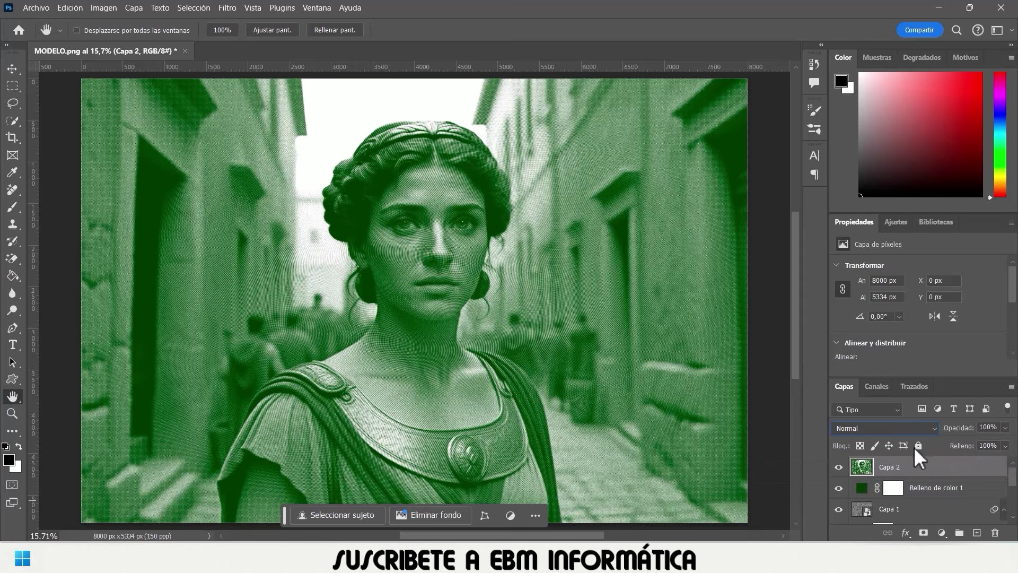
Toggle Capa 2's visibility to compare engraving and halftone, finishing with Capa 2 hidden.
click(839, 467)
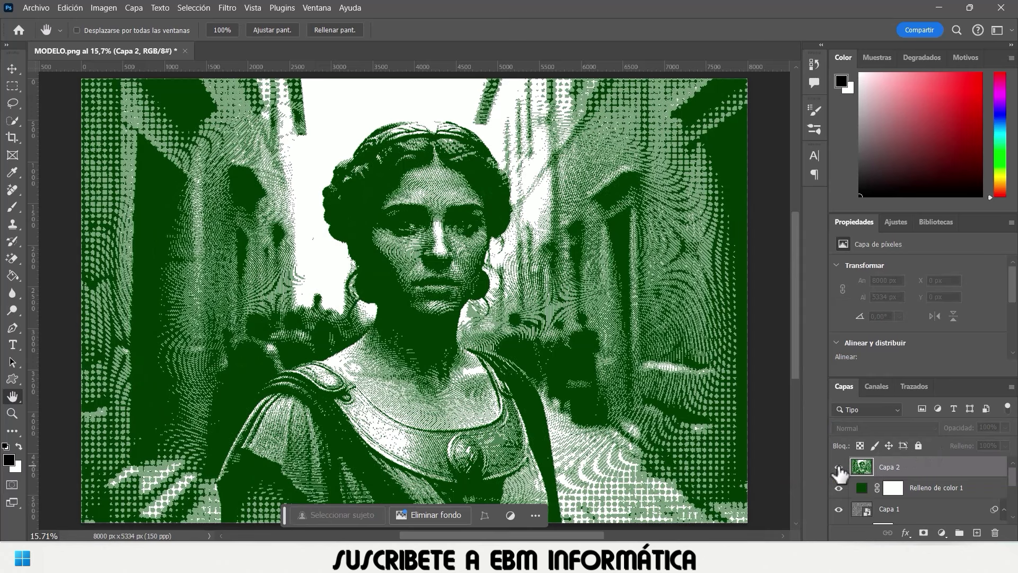
click(839, 467)
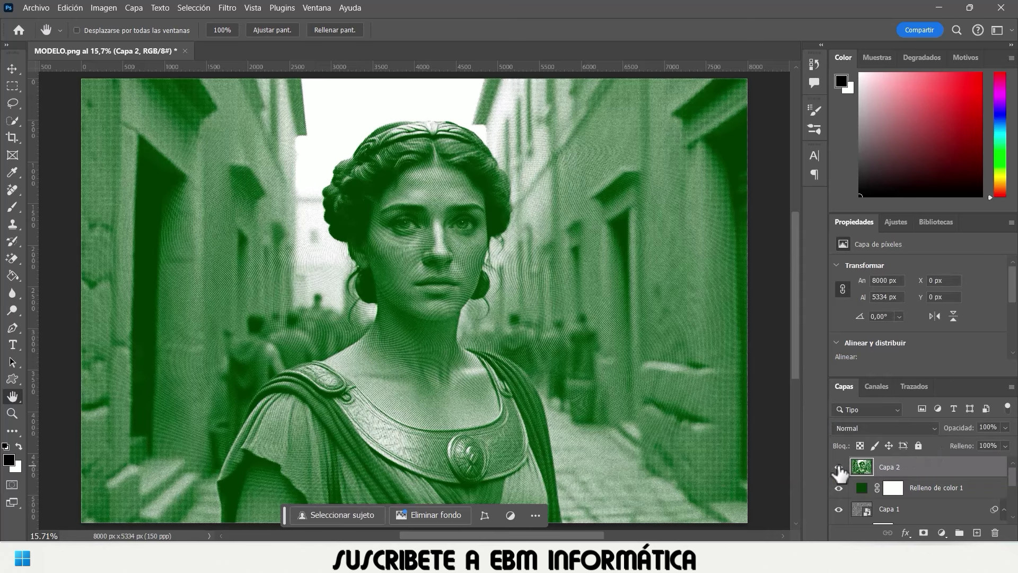
click(838, 467)
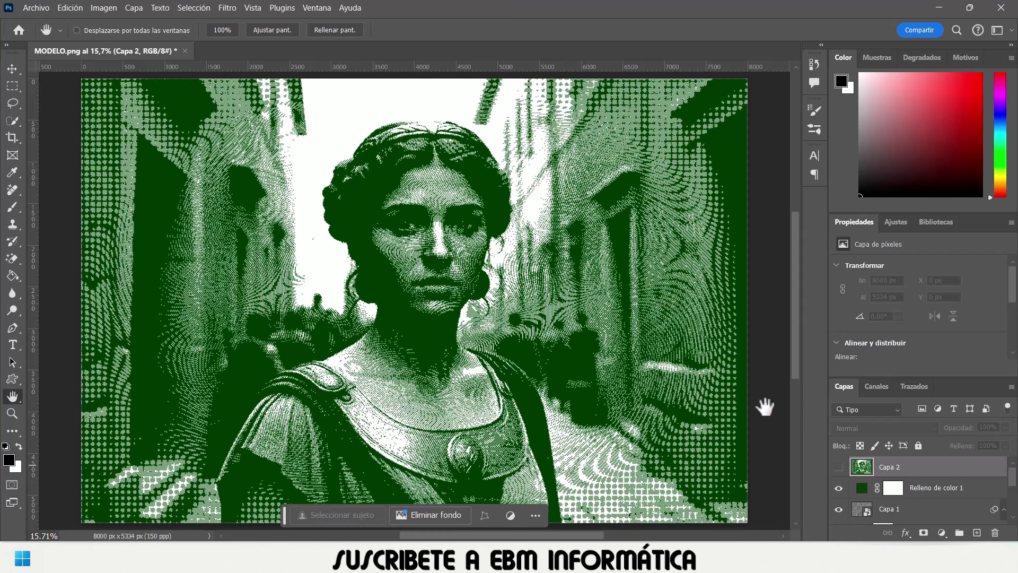
click(838, 466)
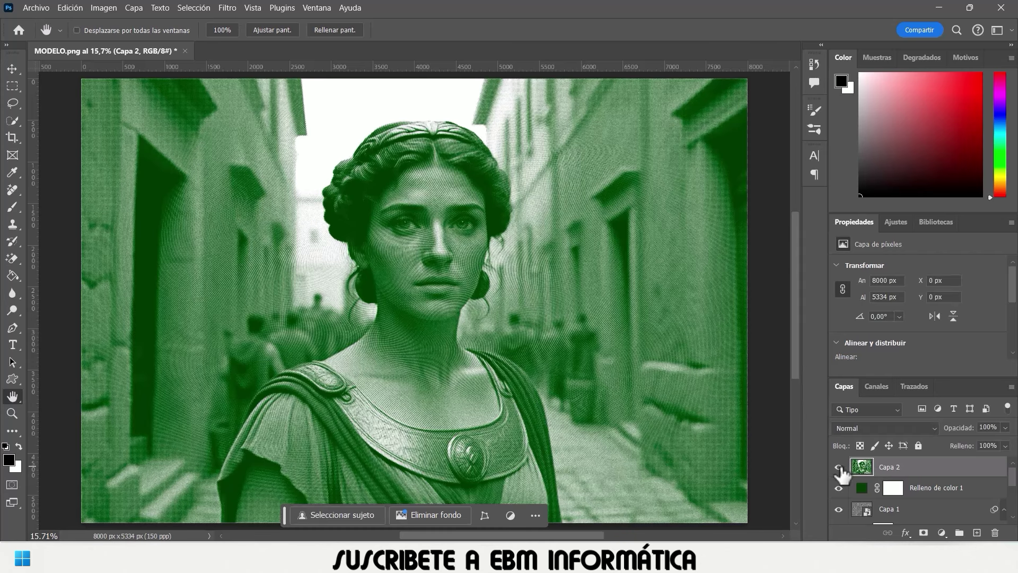
click(839, 466)
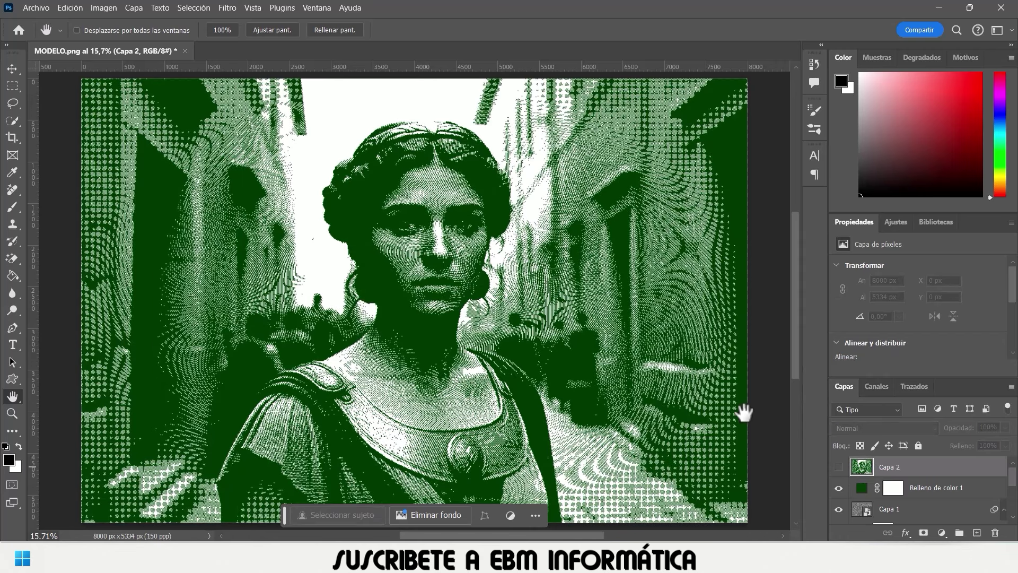